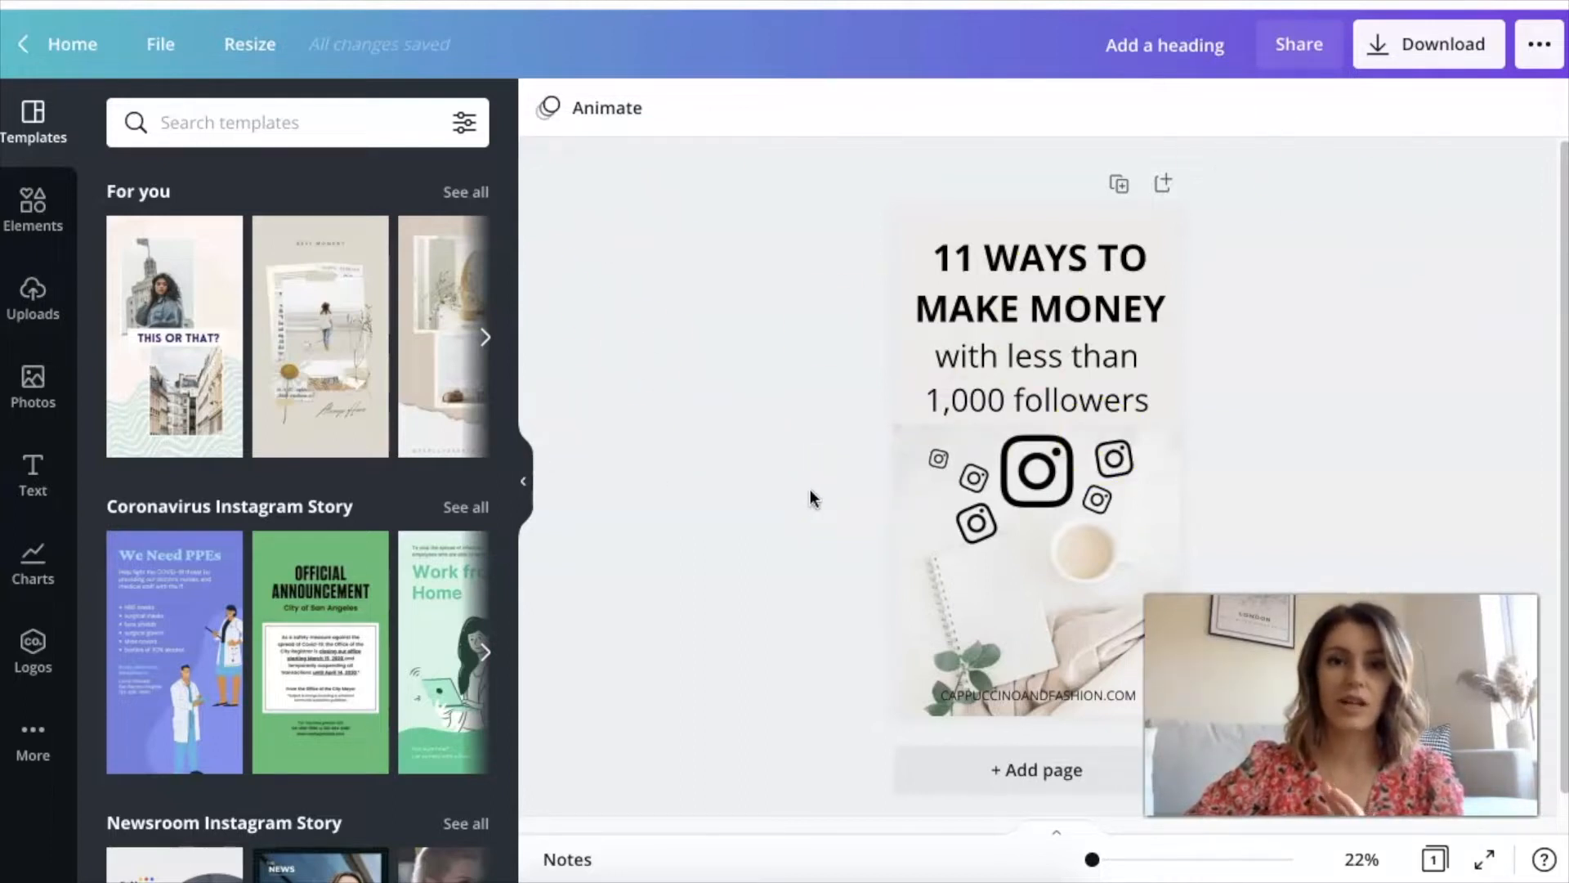
# Examine the design's separate layers: the plain background, the flat-lay photo, the website text and the Instagram icons
pyautogui.click(703, 349)
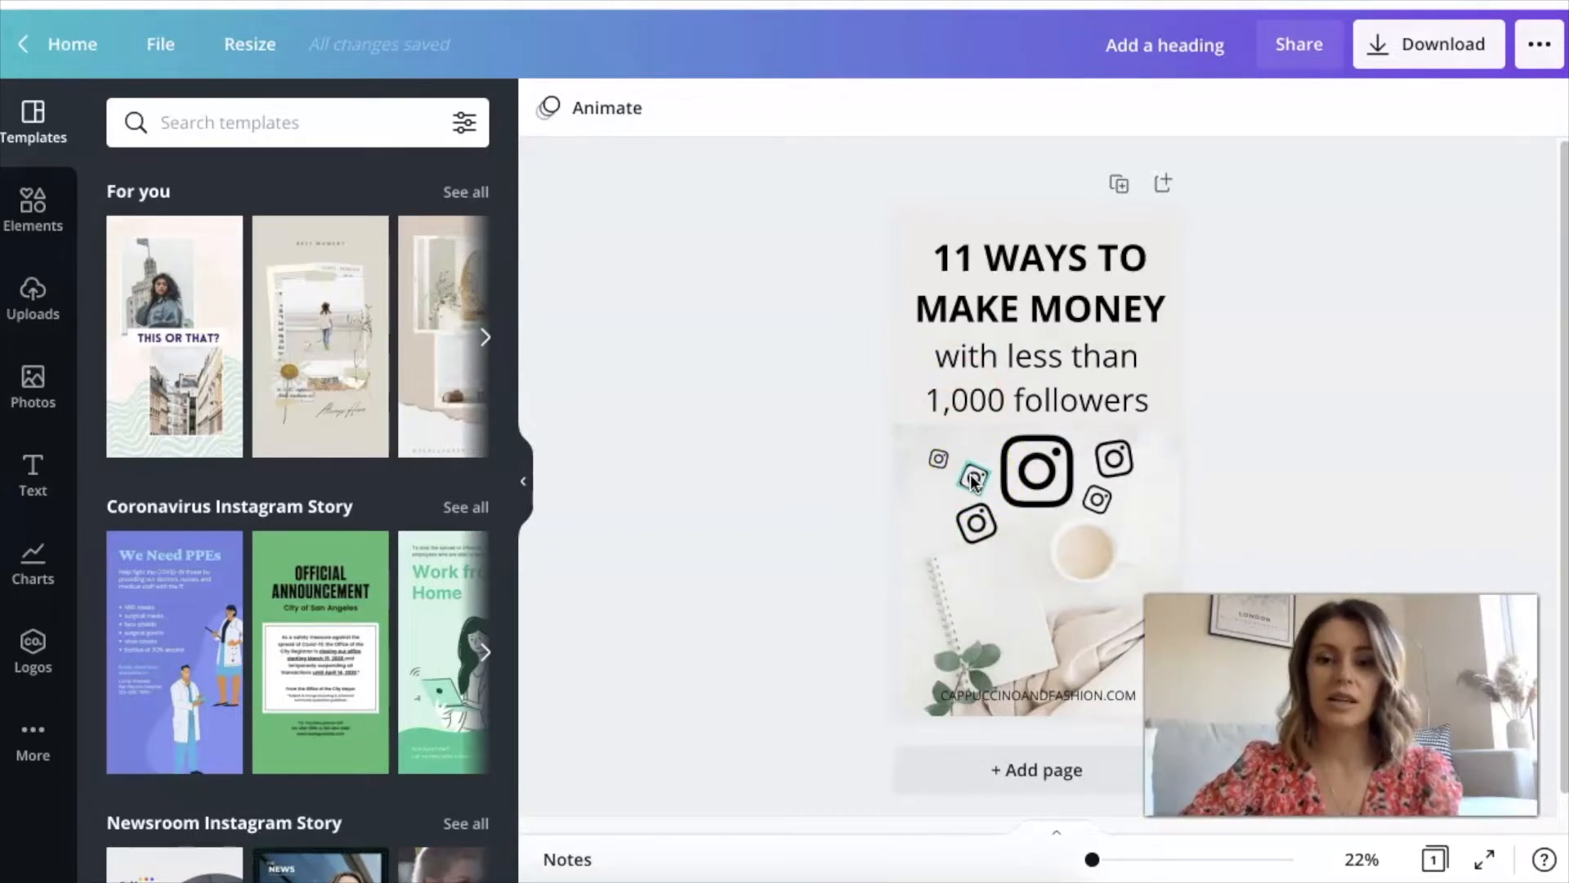
pyautogui.click(897, 233)
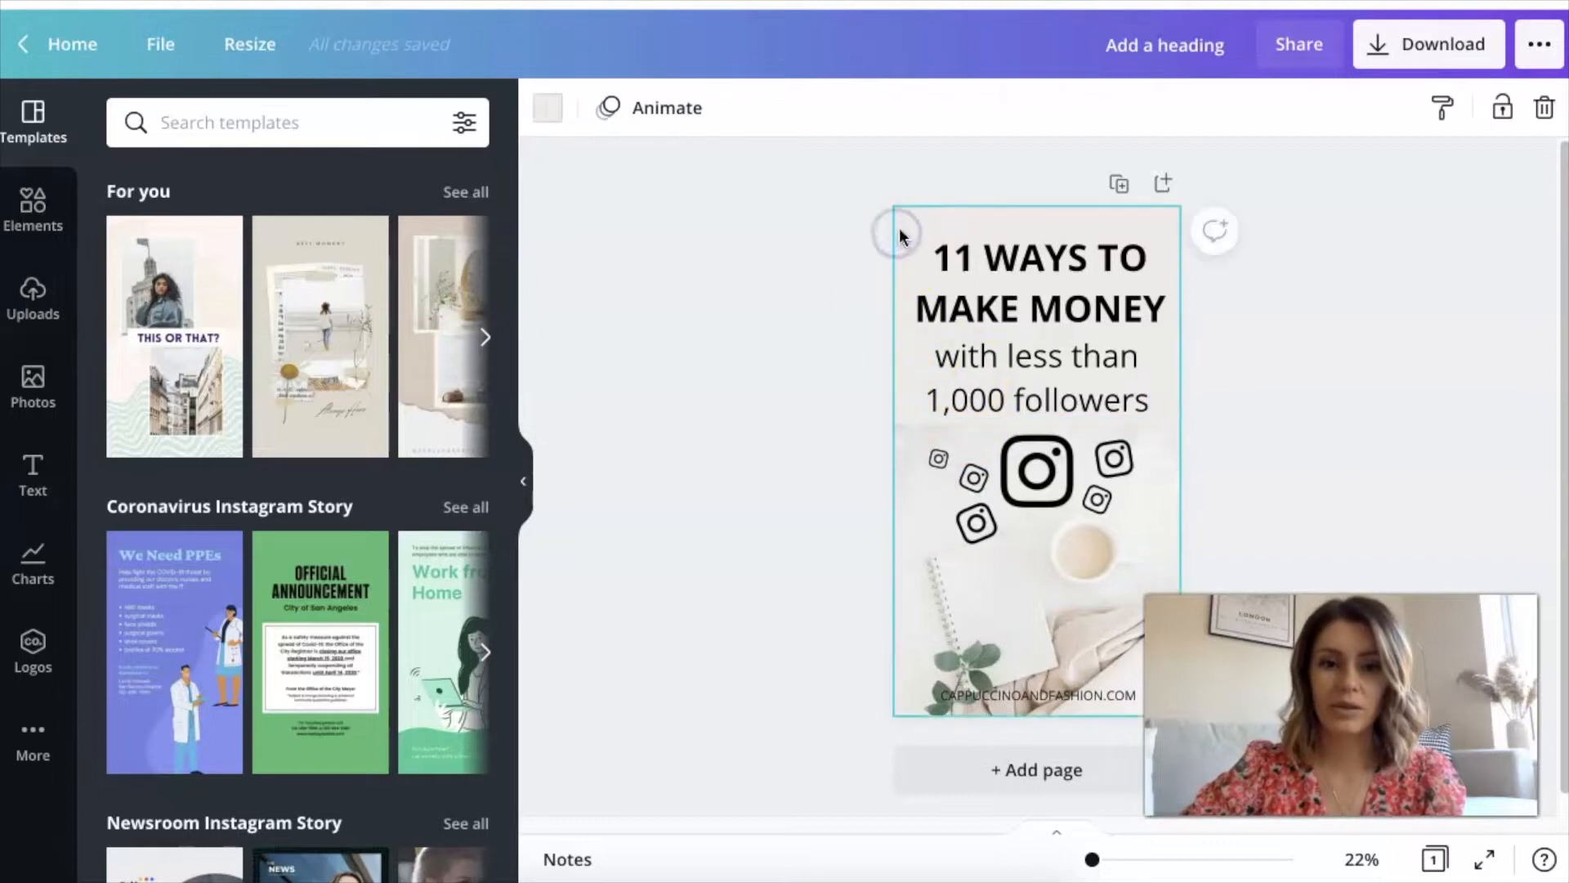
pyautogui.click(948, 585)
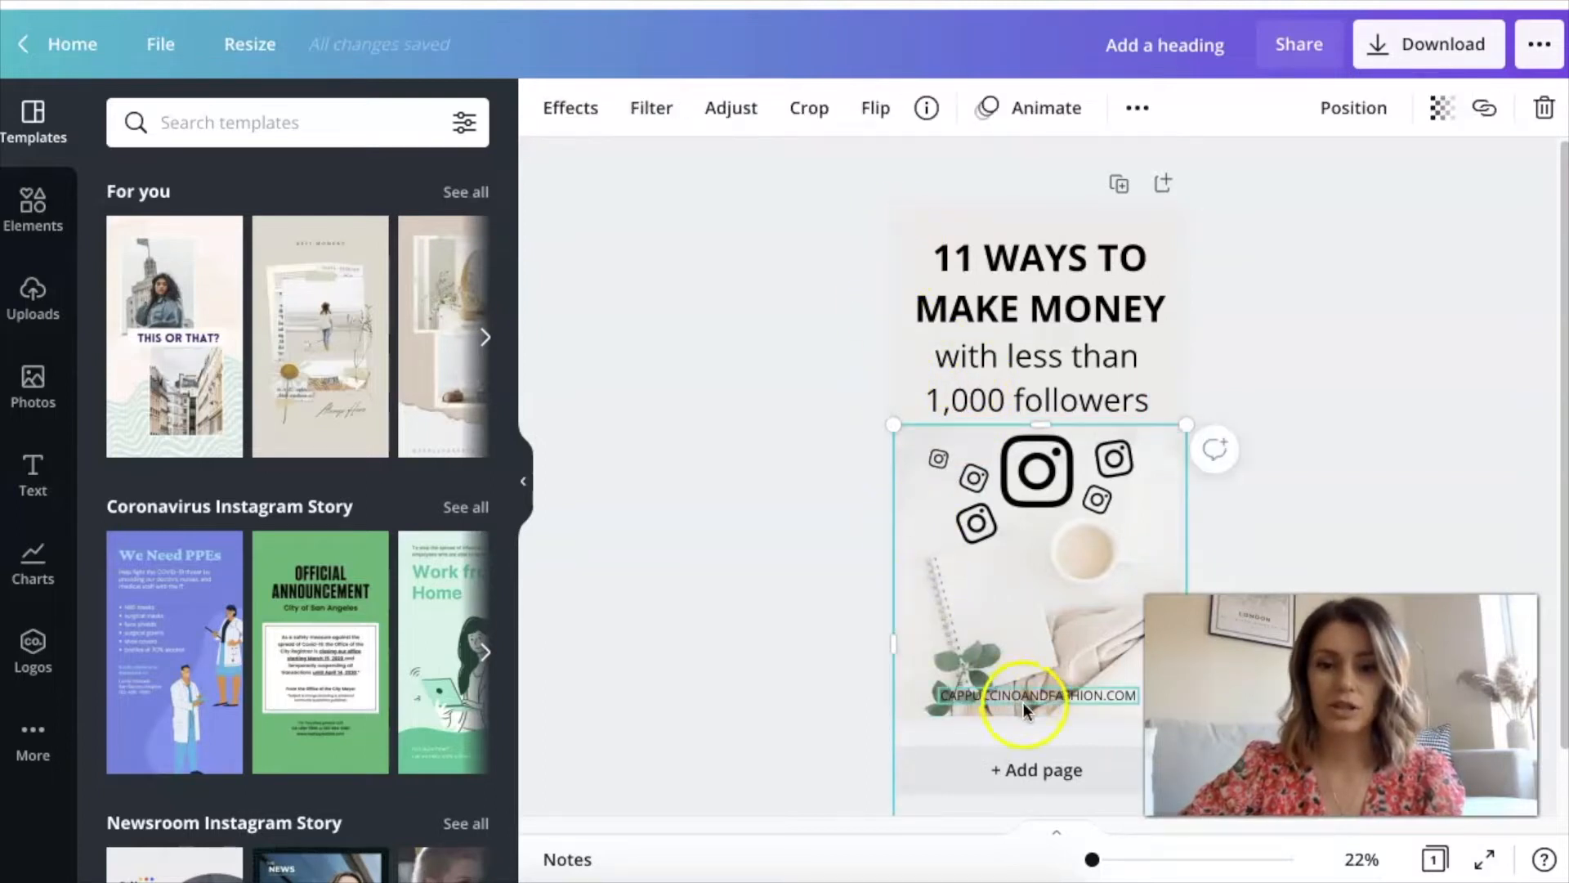
pyautogui.click(1058, 699)
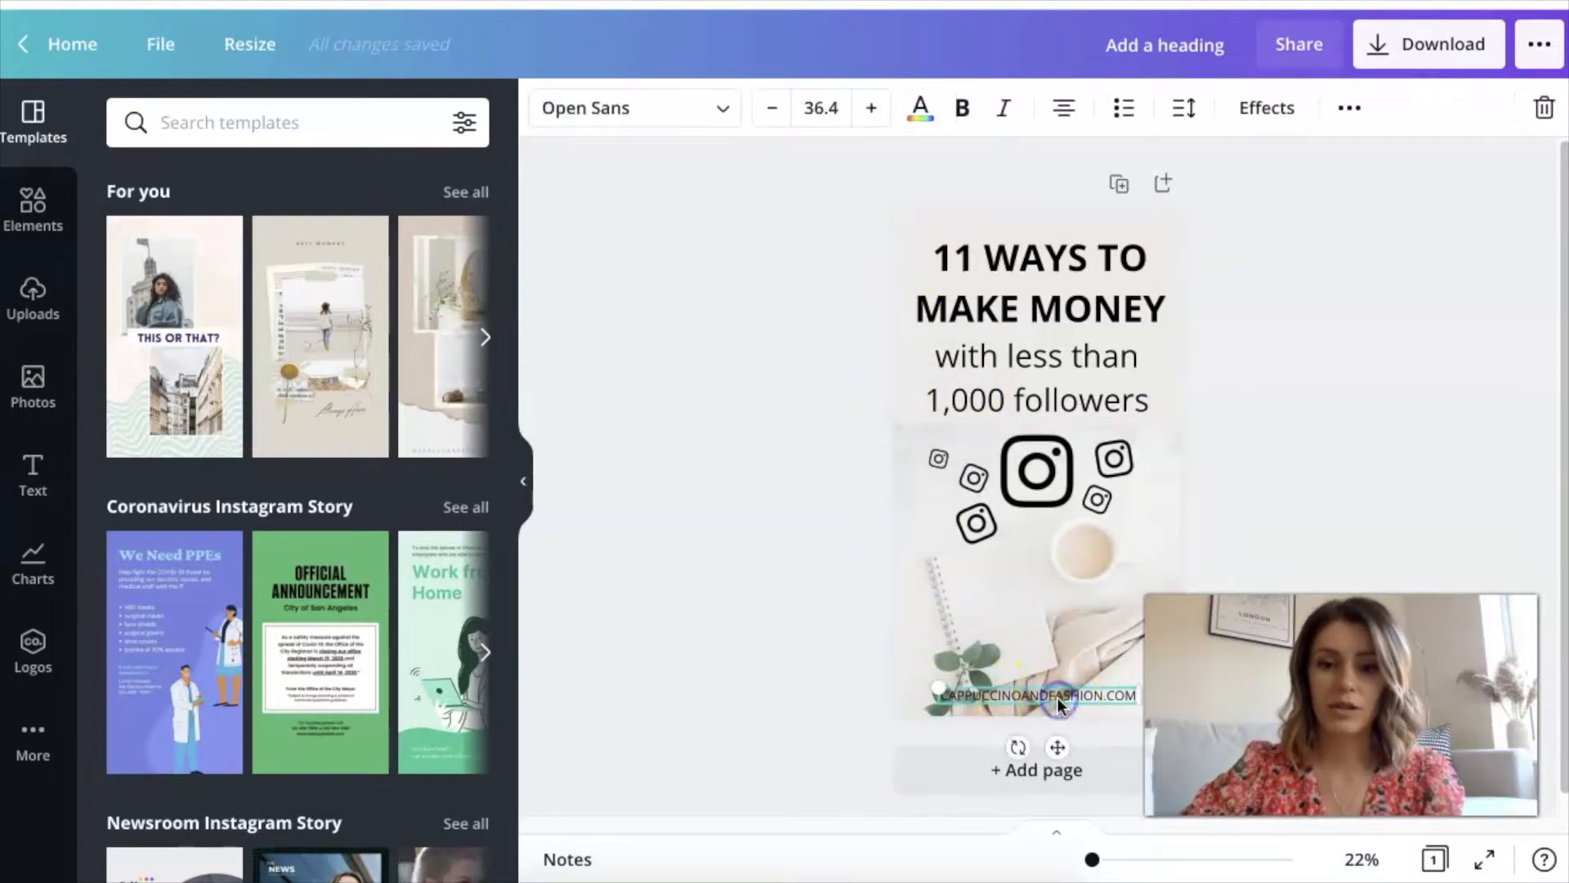
pyautogui.click(983, 526)
pyautogui.click(1036, 471)
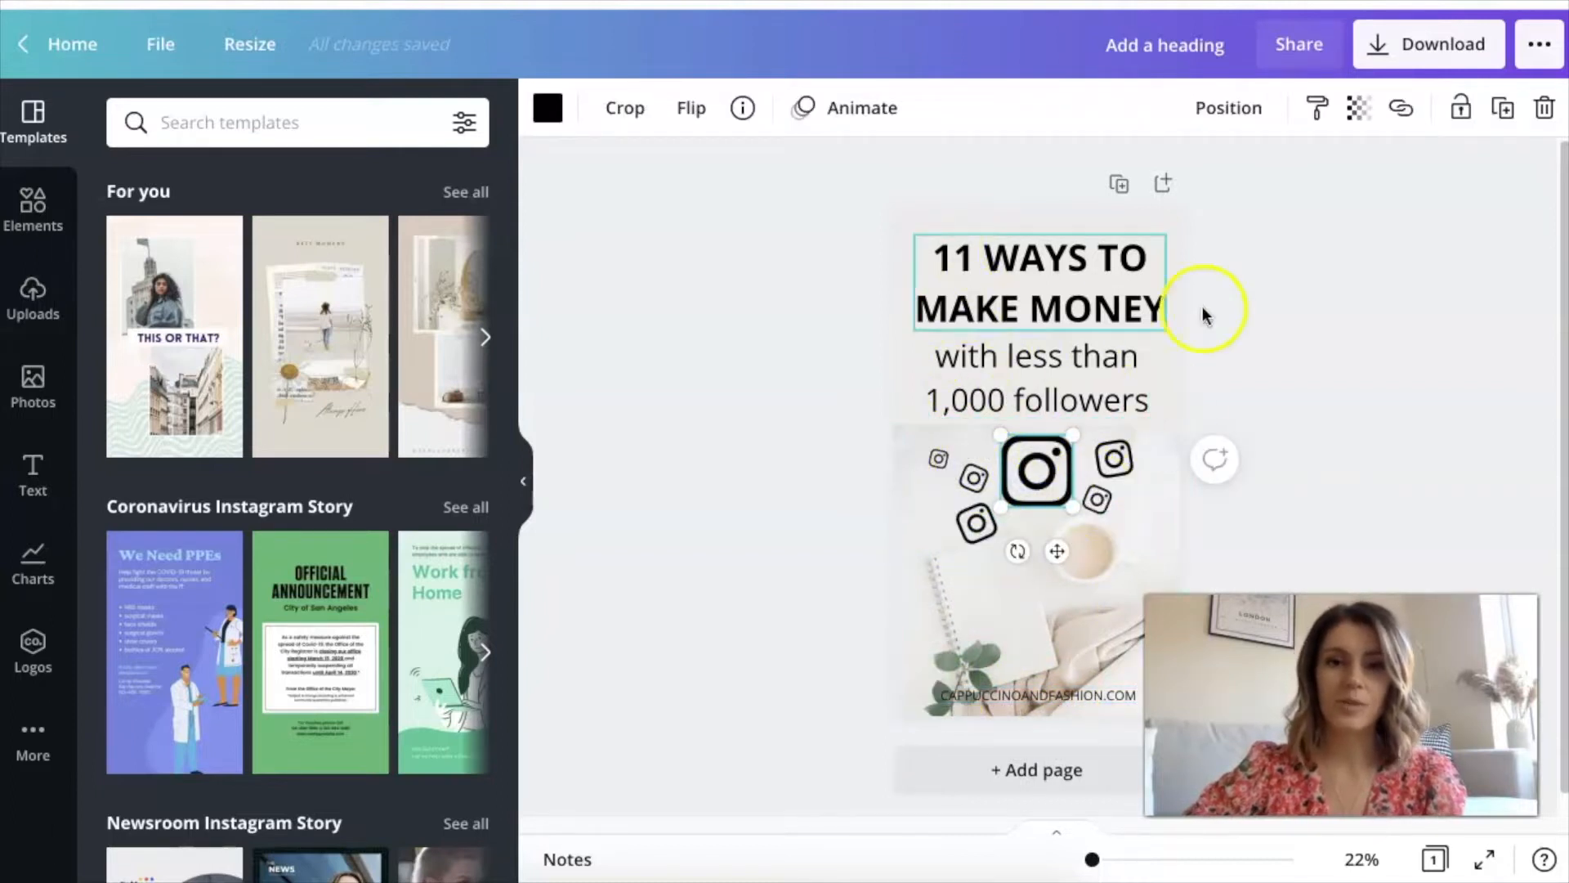
pyautogui.click(1337, 341)
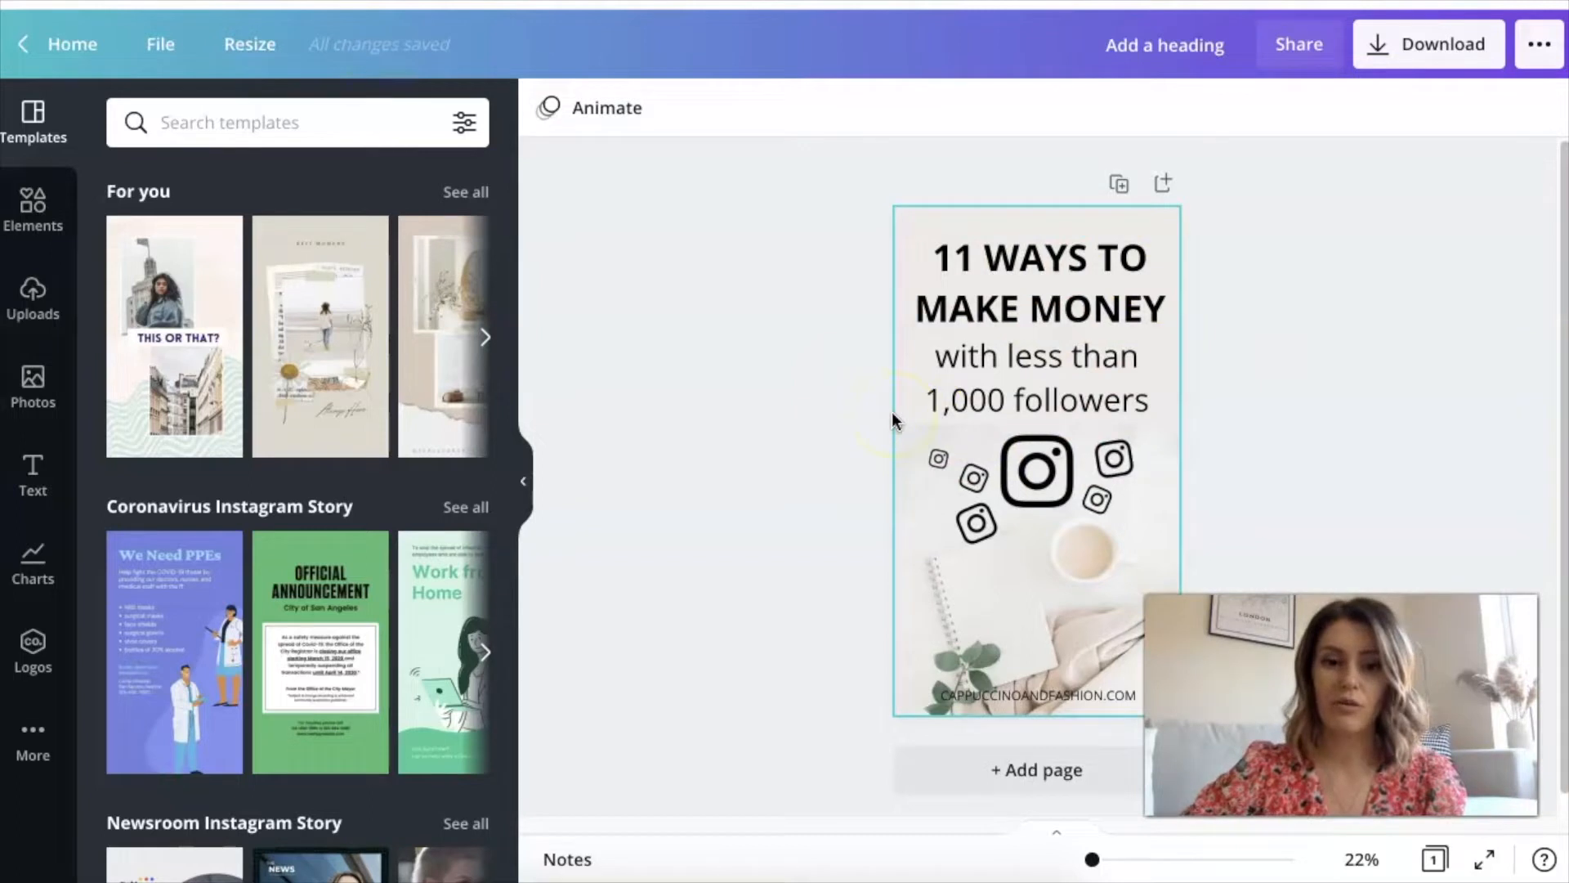
# Examine the "11 WAYS TO MAKE MONEY" headline, the "with less than 1,000 followers" subheading and the group of Instagram icons
pyautogui.click(1086, 385)
pyautogui.click(1113, 394)
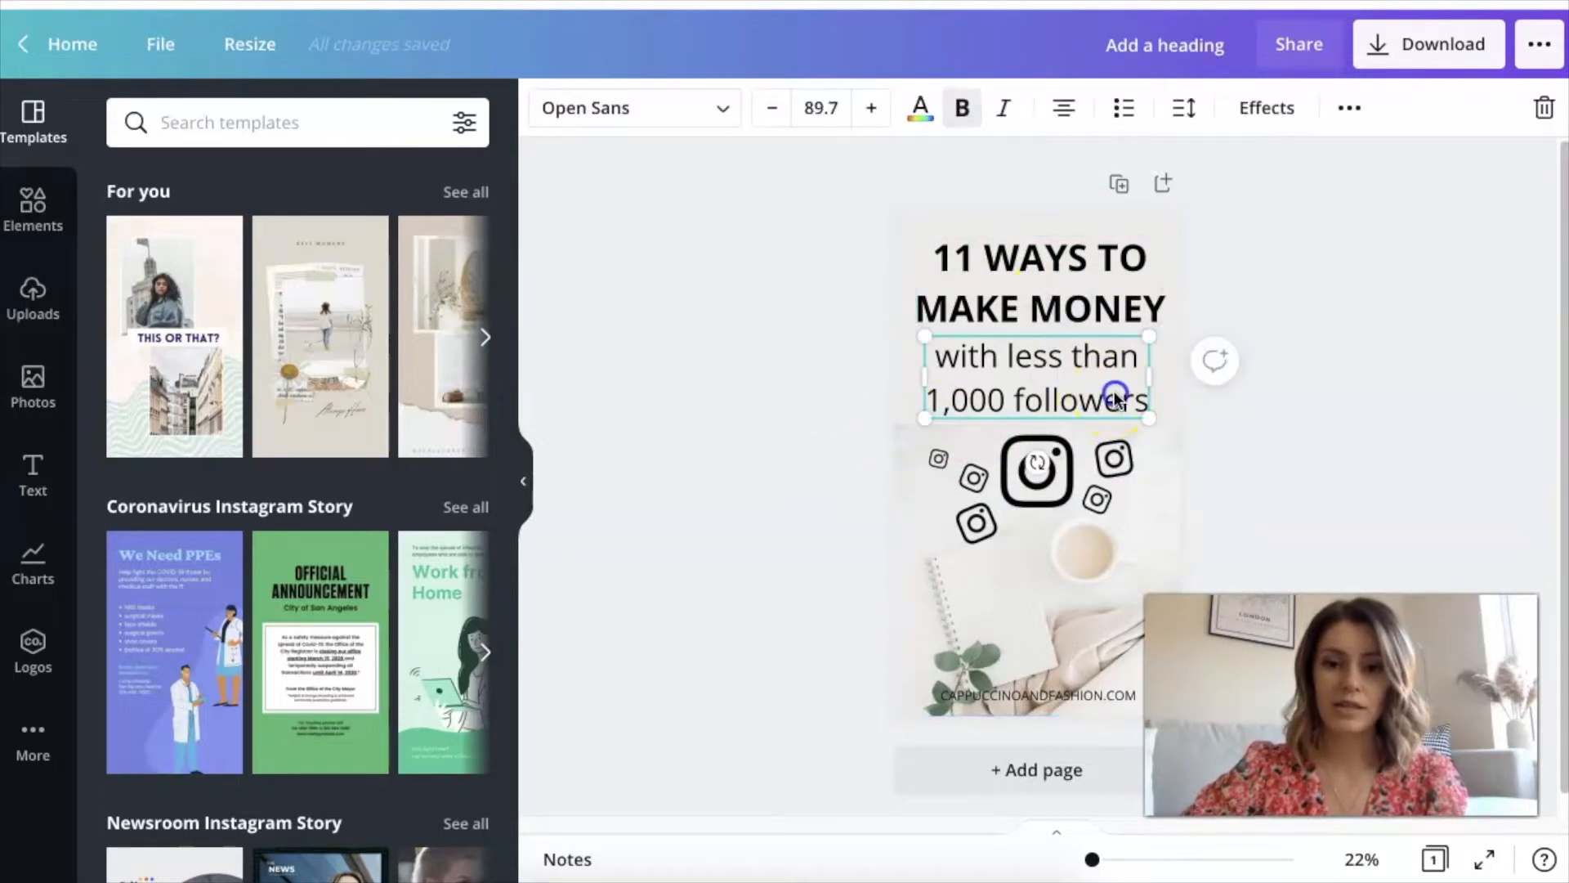
pyautogui.click(1082, 314)
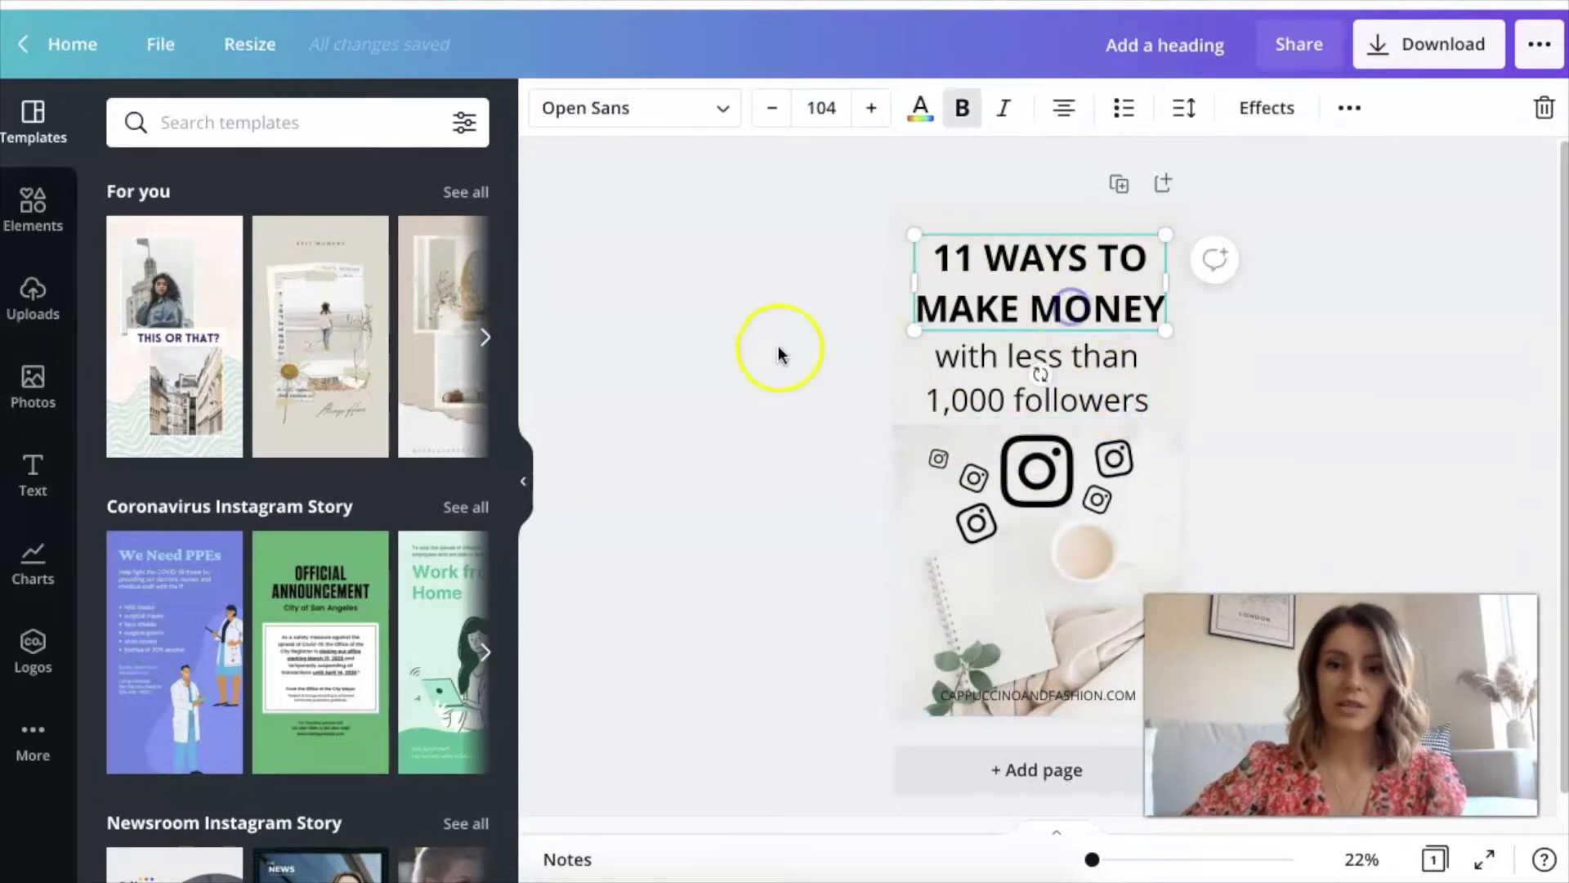
pyautogui.click(870, 405)
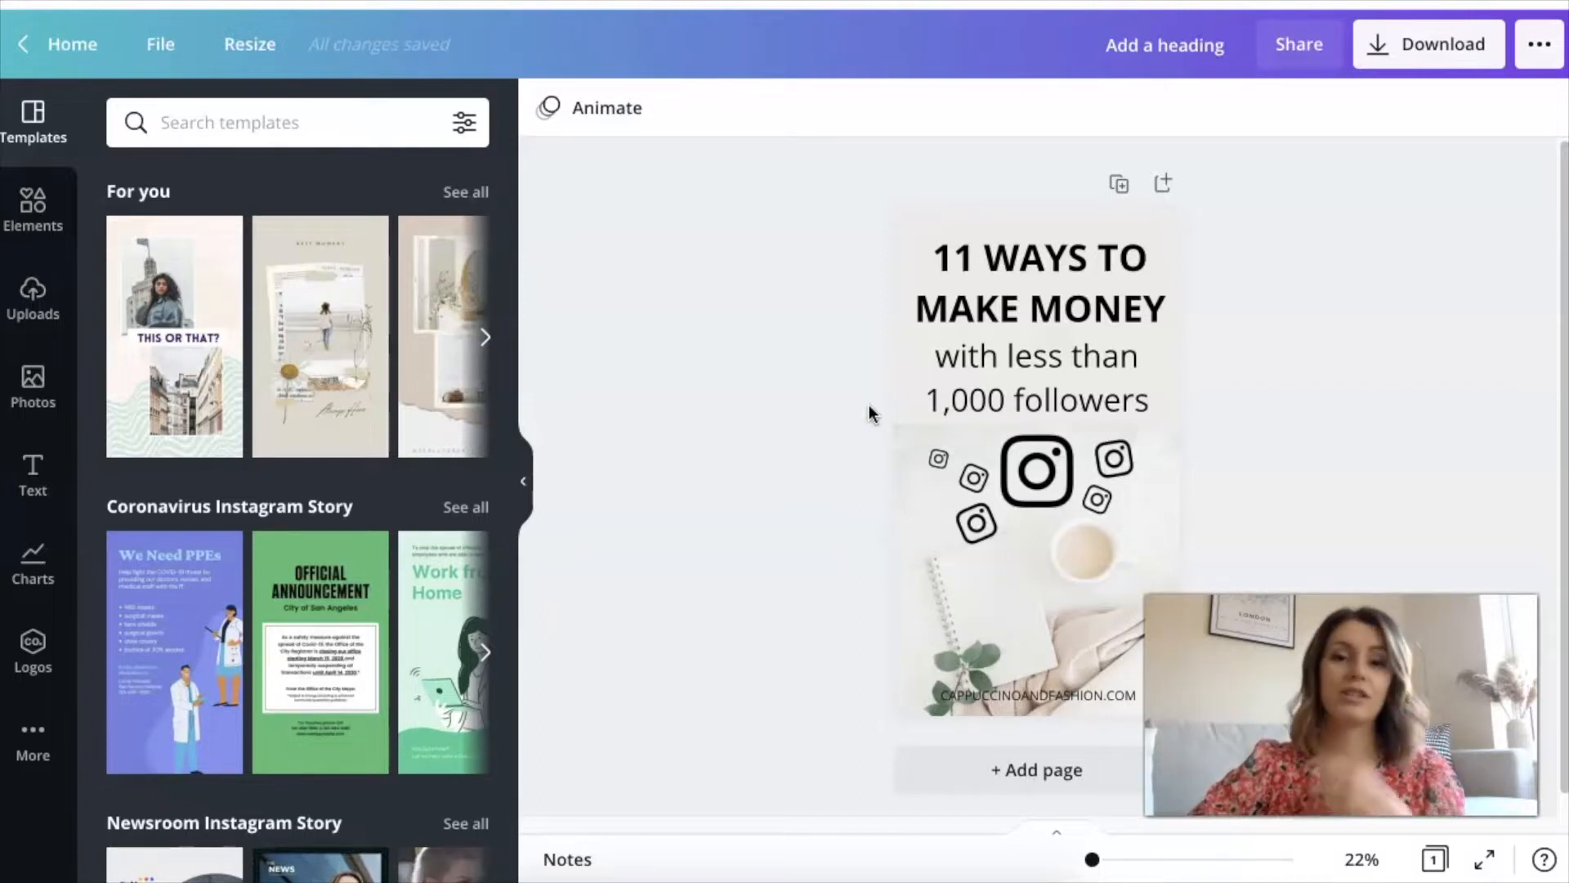
pyautogui.click(906, 420)
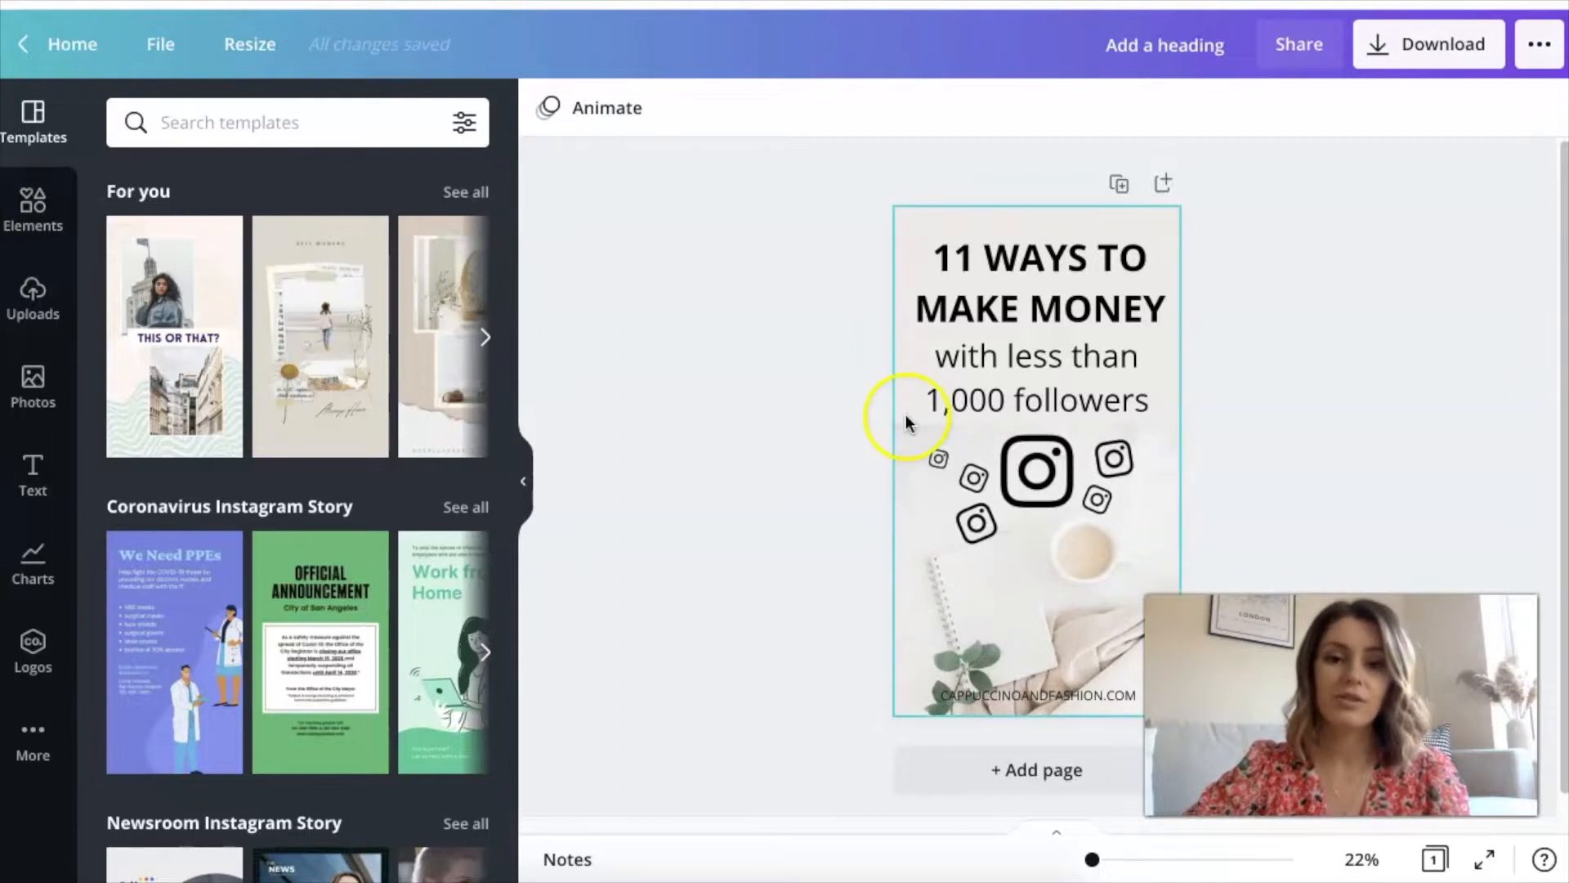
pyautogui.click(1039, 243)
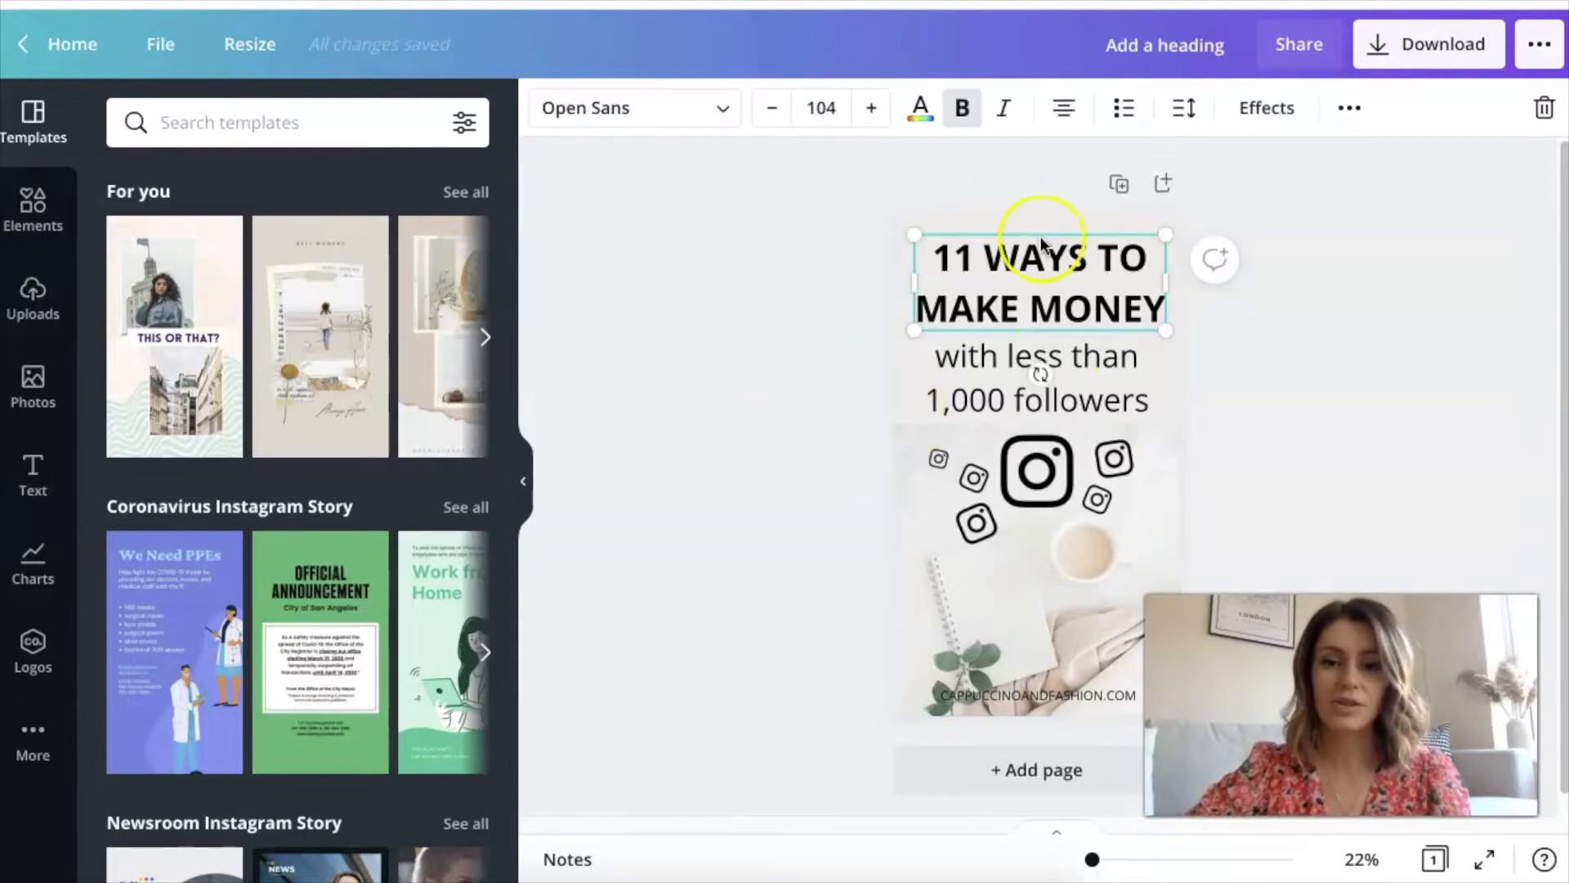
pyautogui.click(958, 365)
pyautogui.click(801, 448)
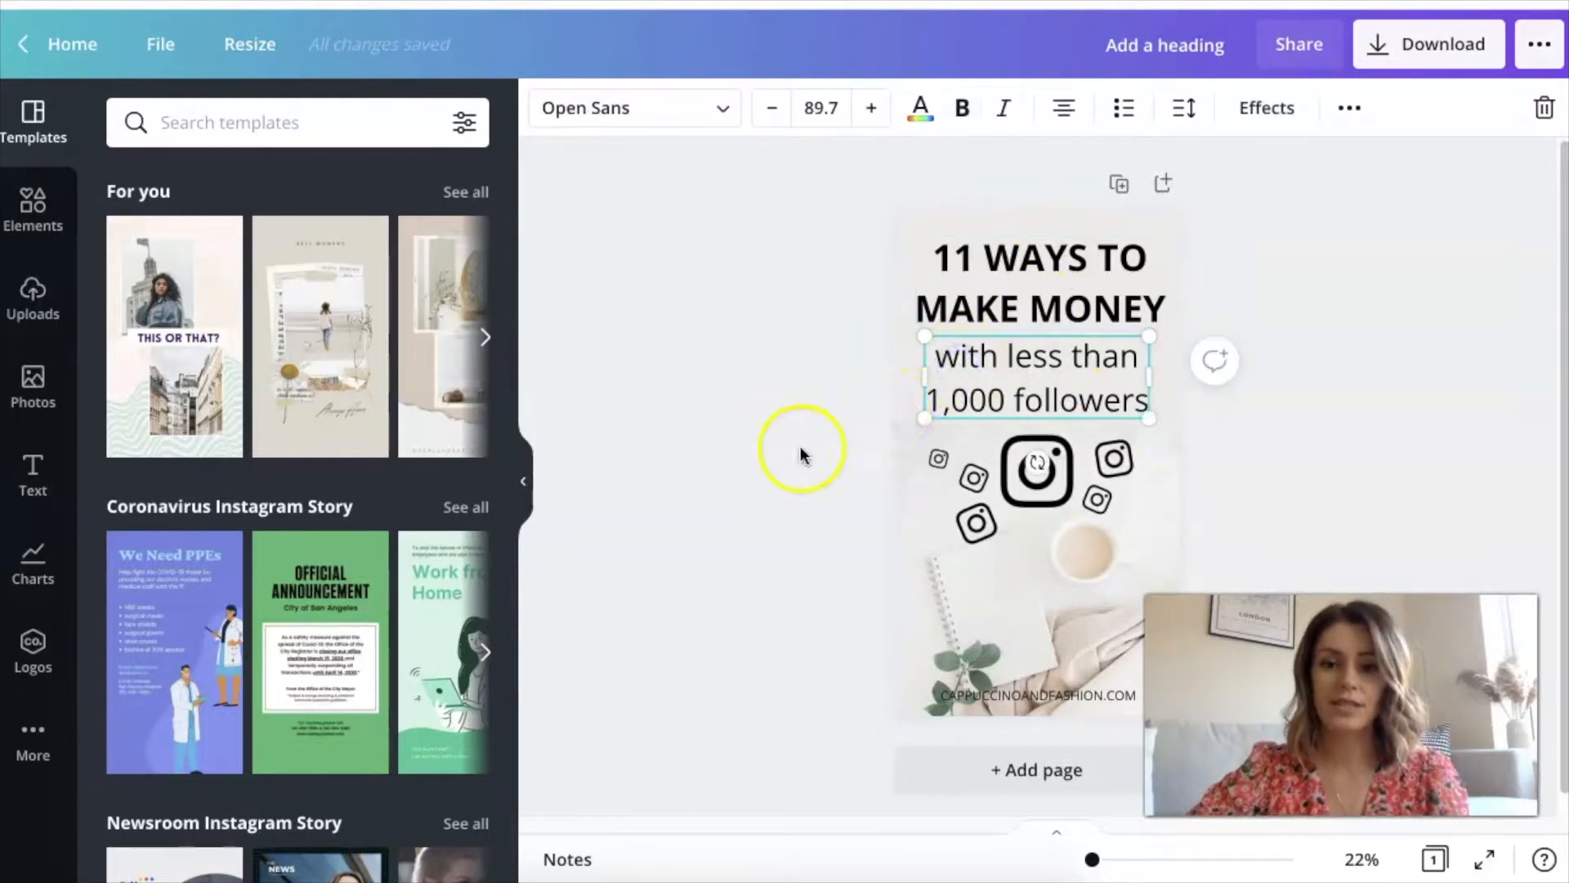
pyautogui.moveTo(857, 454); pyautogui.dragTo(1133, 509)
pyautogui.click(1333, 445)
# Preview element animations such as Breathe, Fade, Tumble, Rise, Pan, Drift and Stomp on the large Instagram icon
pyautogui.click(1027, 476)
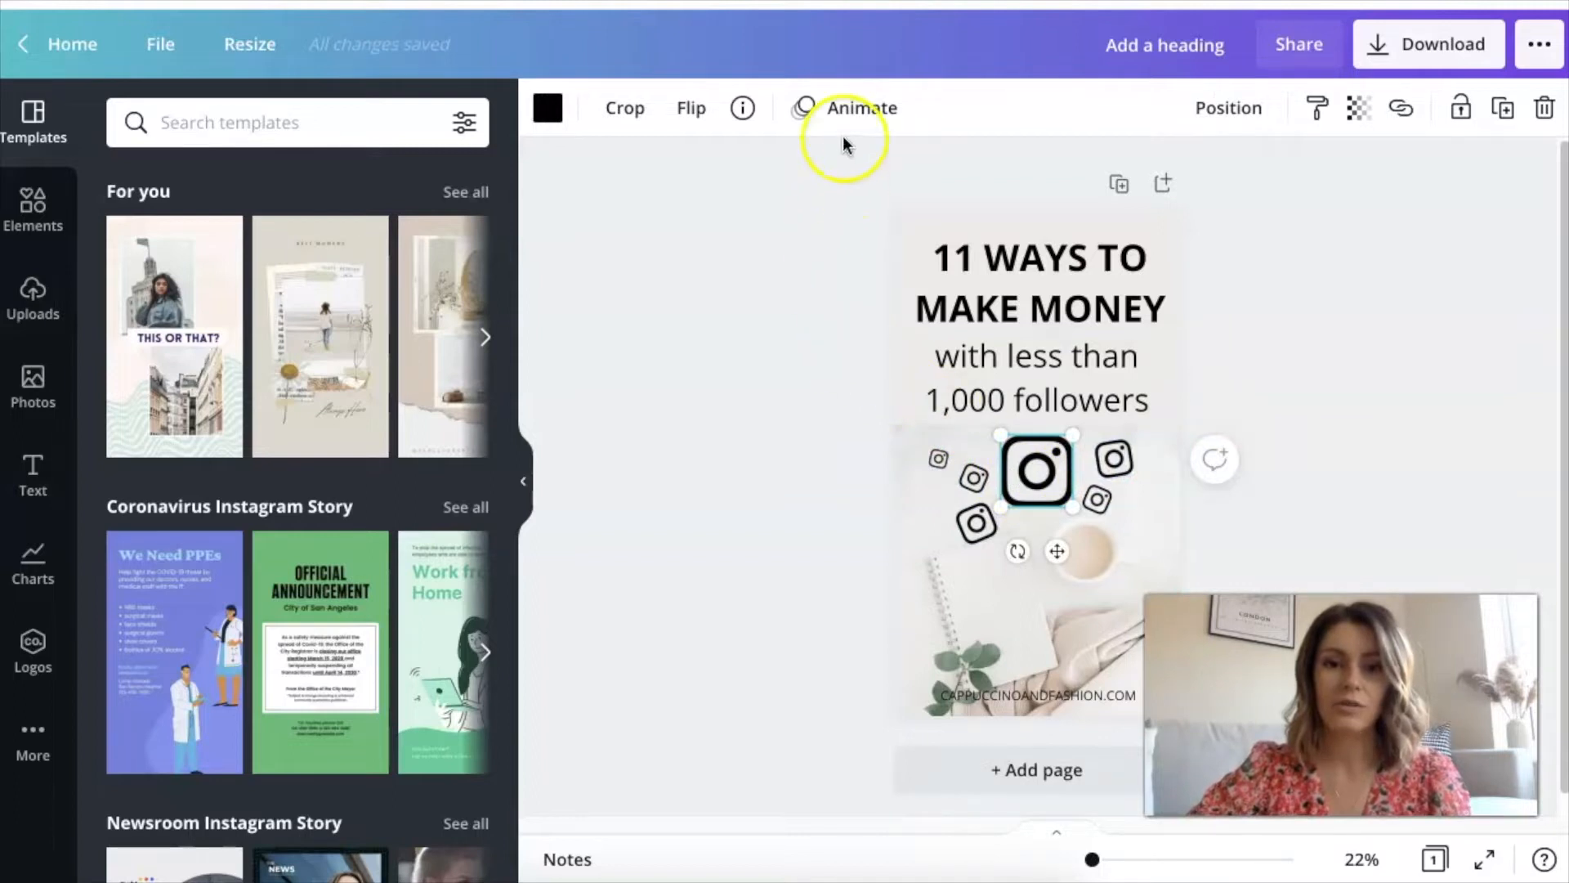
pyautogui.click(844, 107)
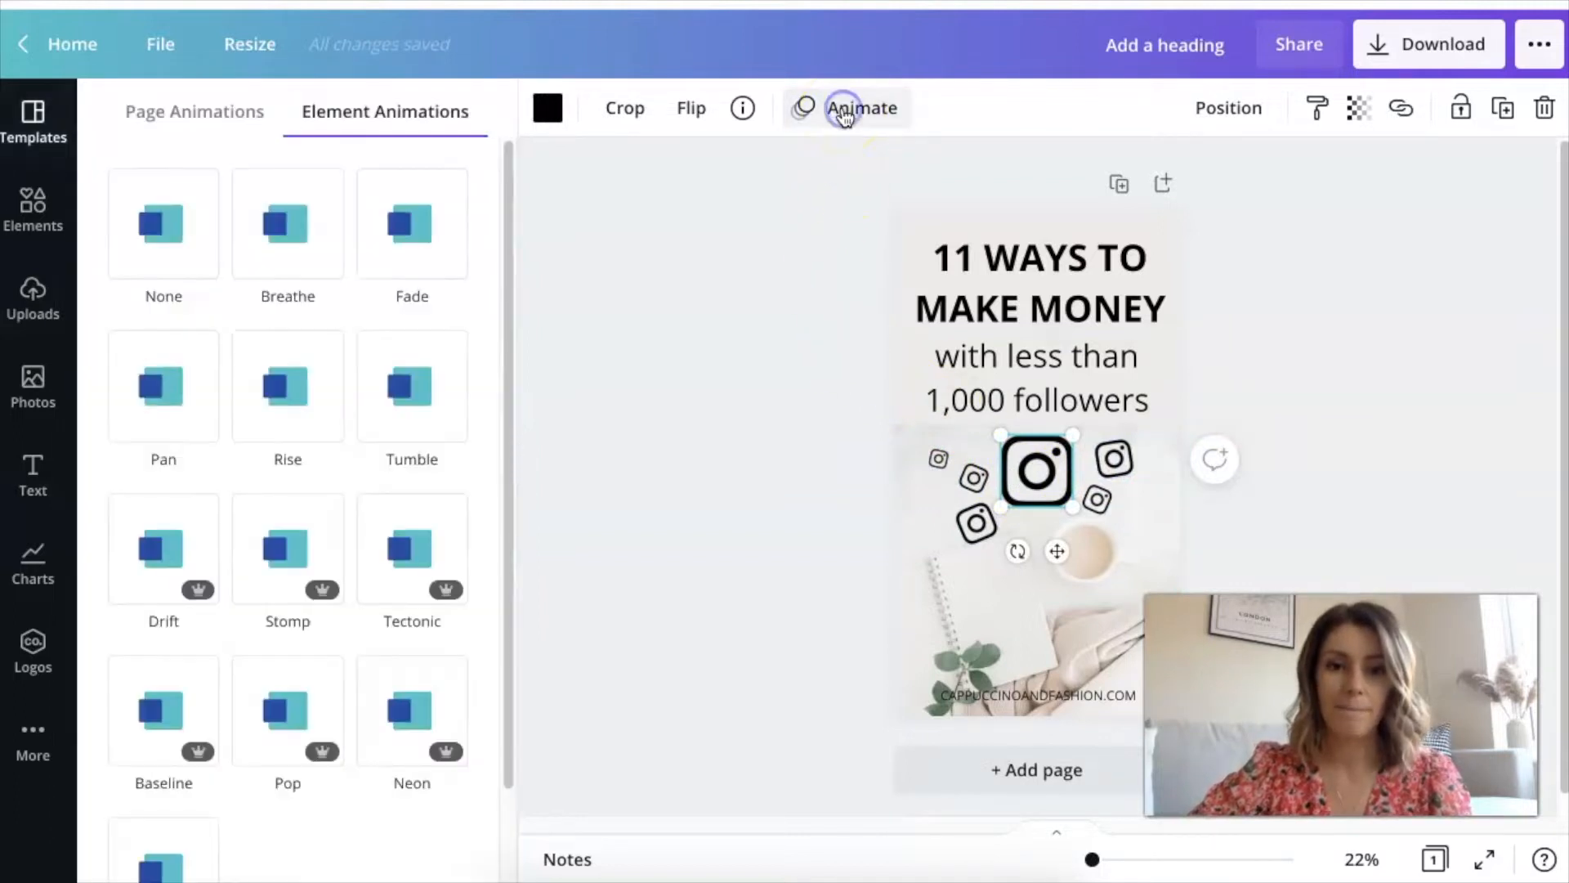
pyautogui.click(286, 292)
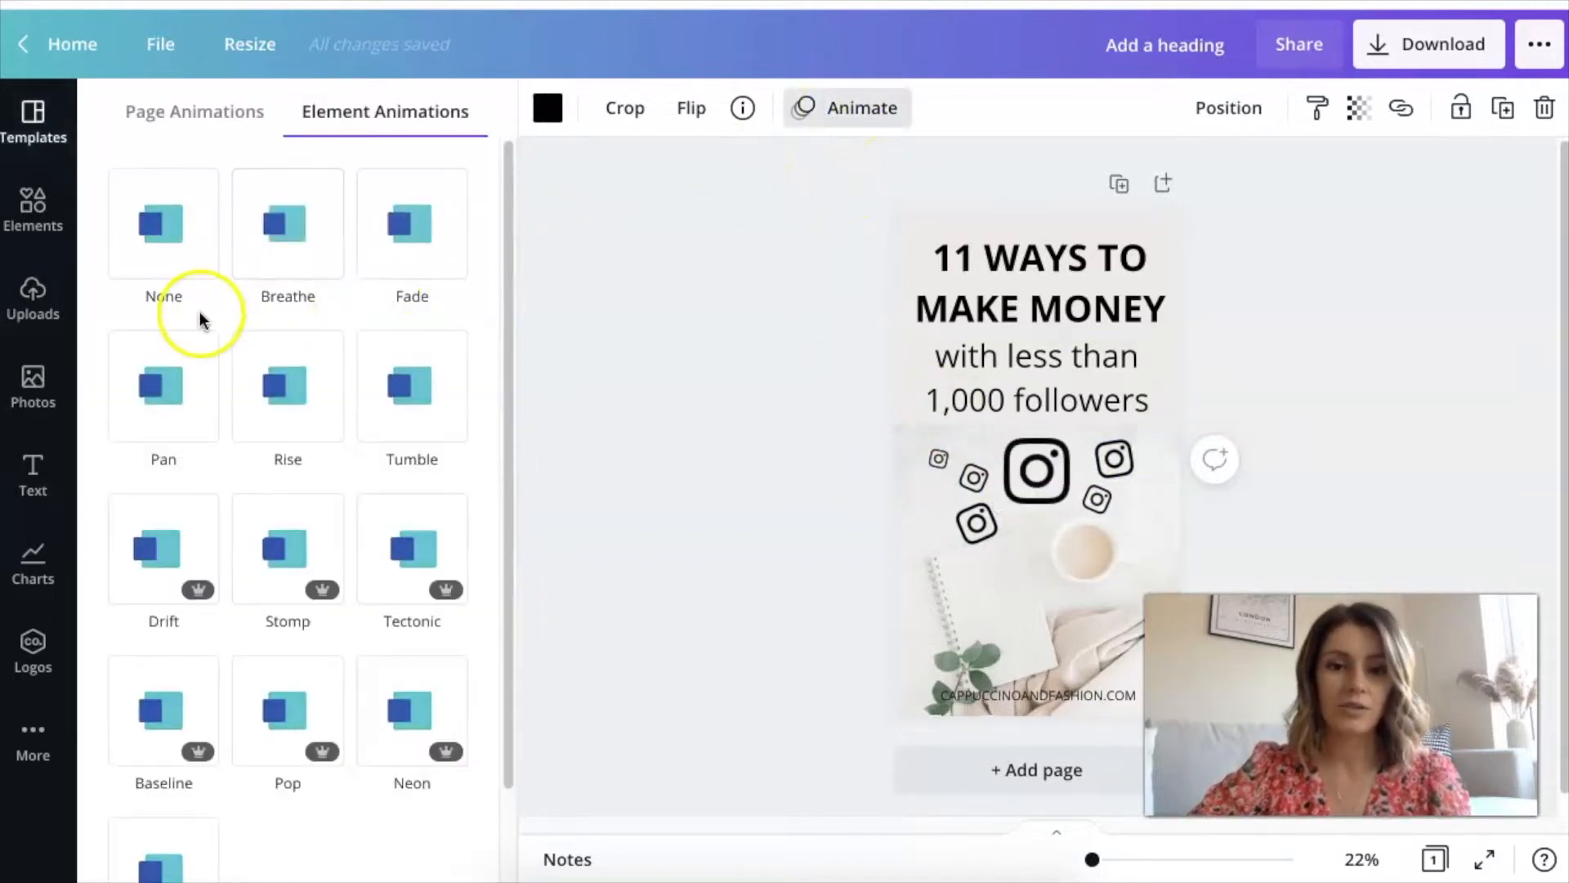
pyautogui.click(409, 237)
pyautogui.click(419, 391)
pyautogui.click(296, 389)
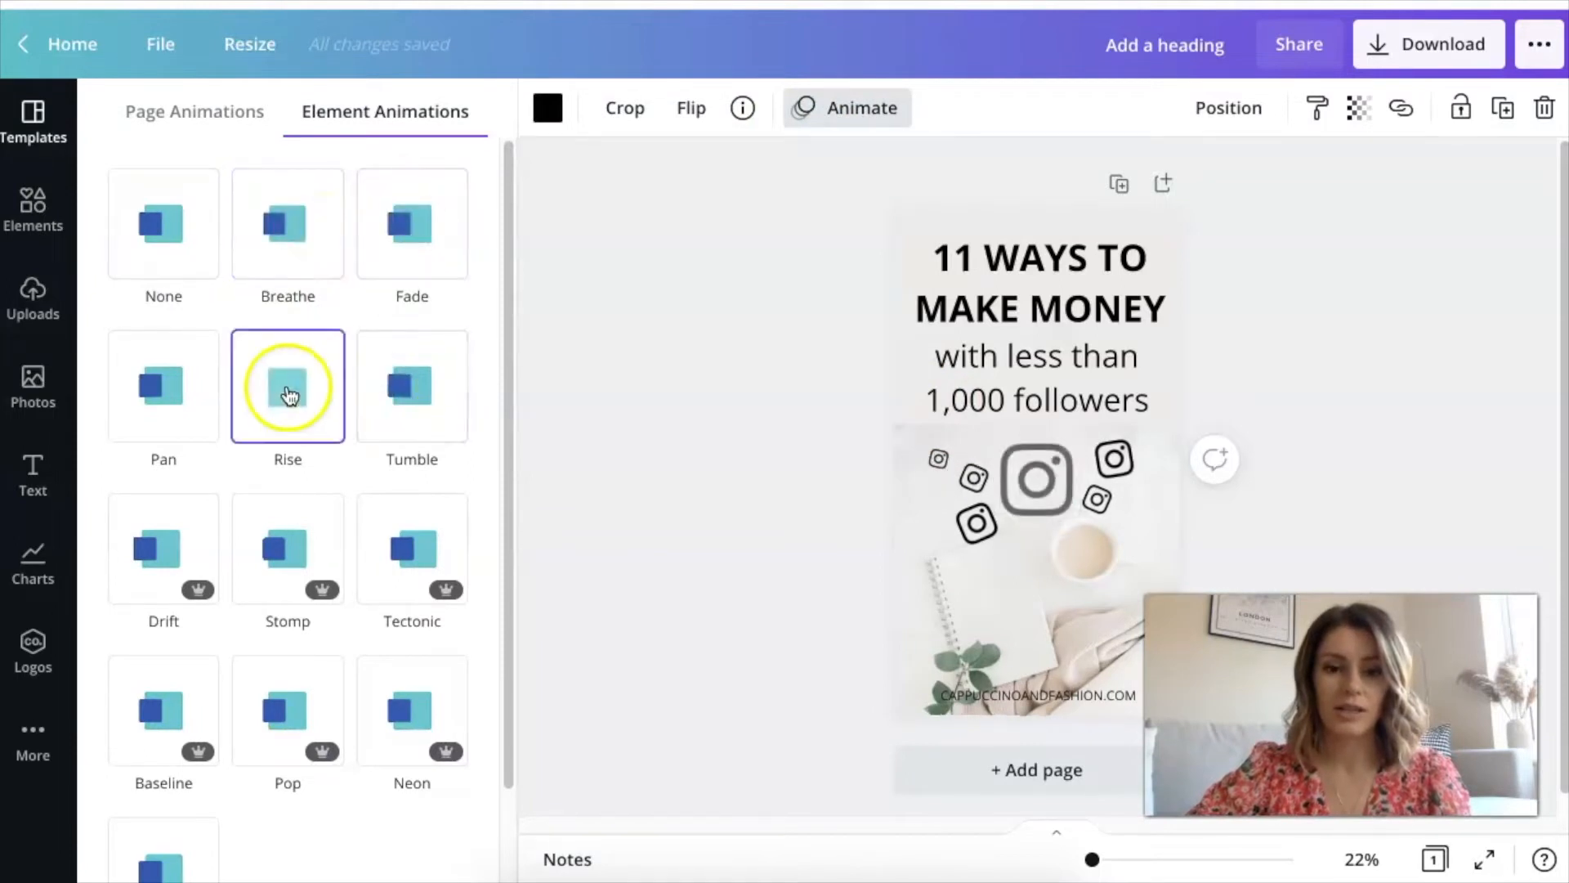
pyautogui.click(192, 403)
pyautogui.click(186, 585)
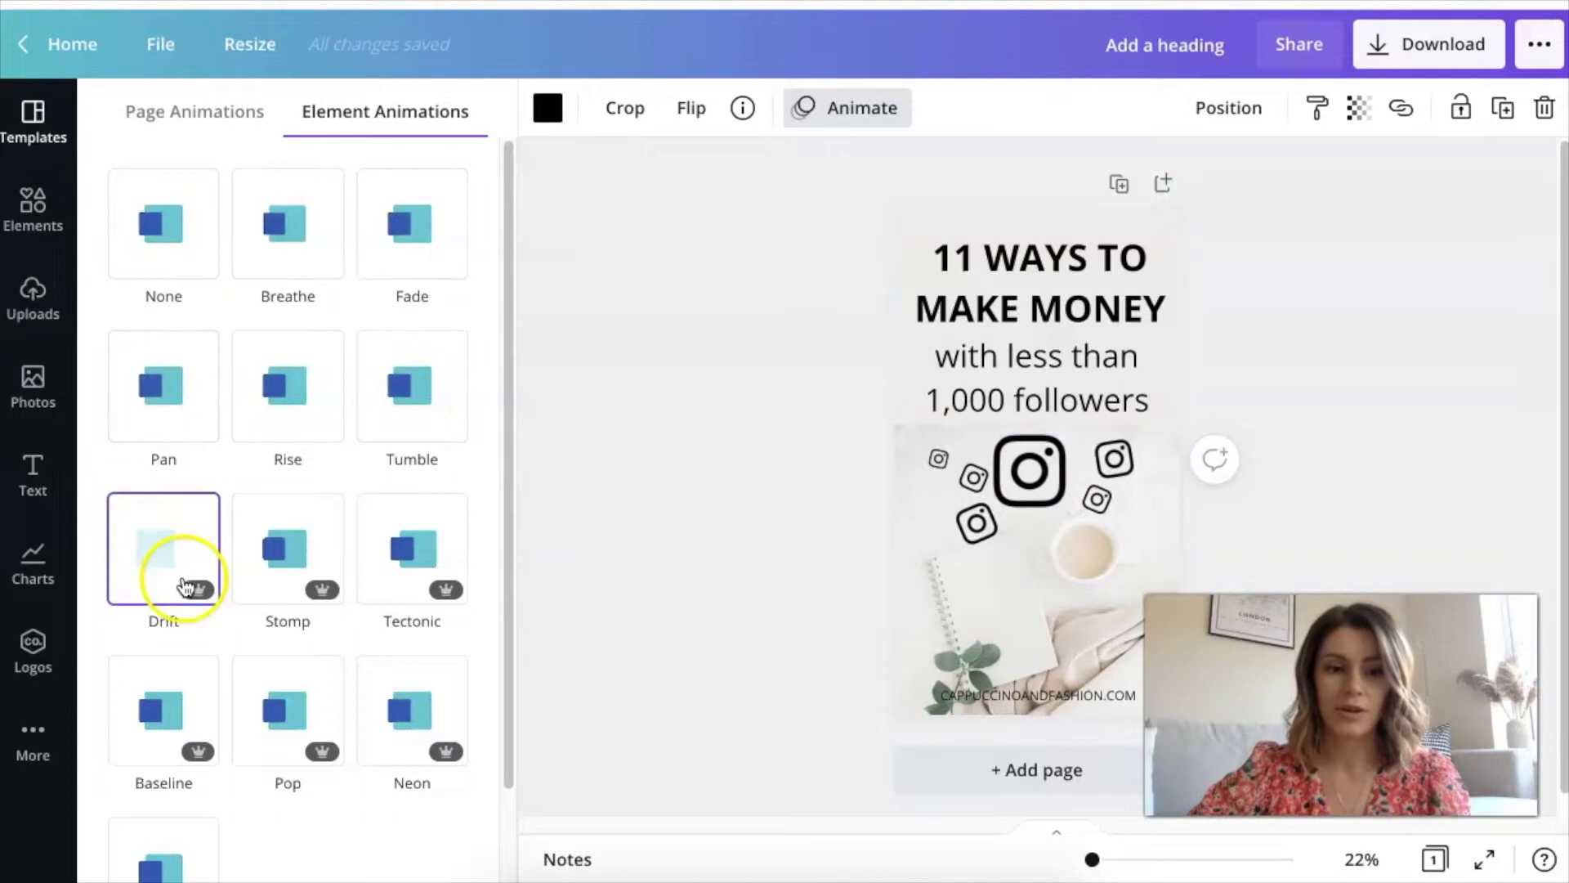
pyautogui.click(298, 556)
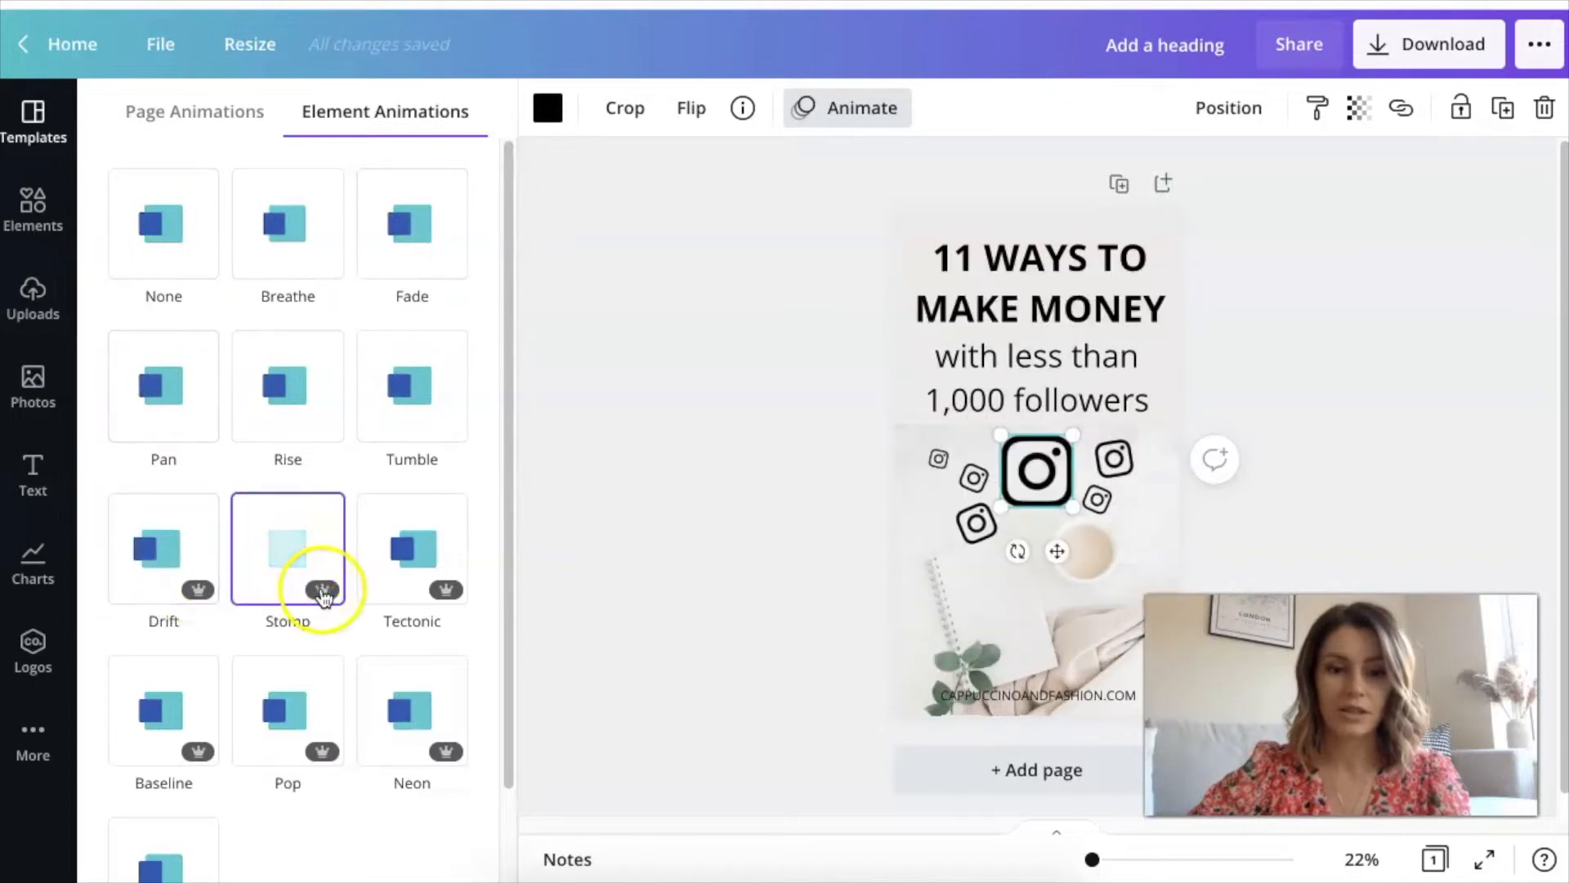
pyautogui.click(282, 392)
pyautogui.click(339, 245)
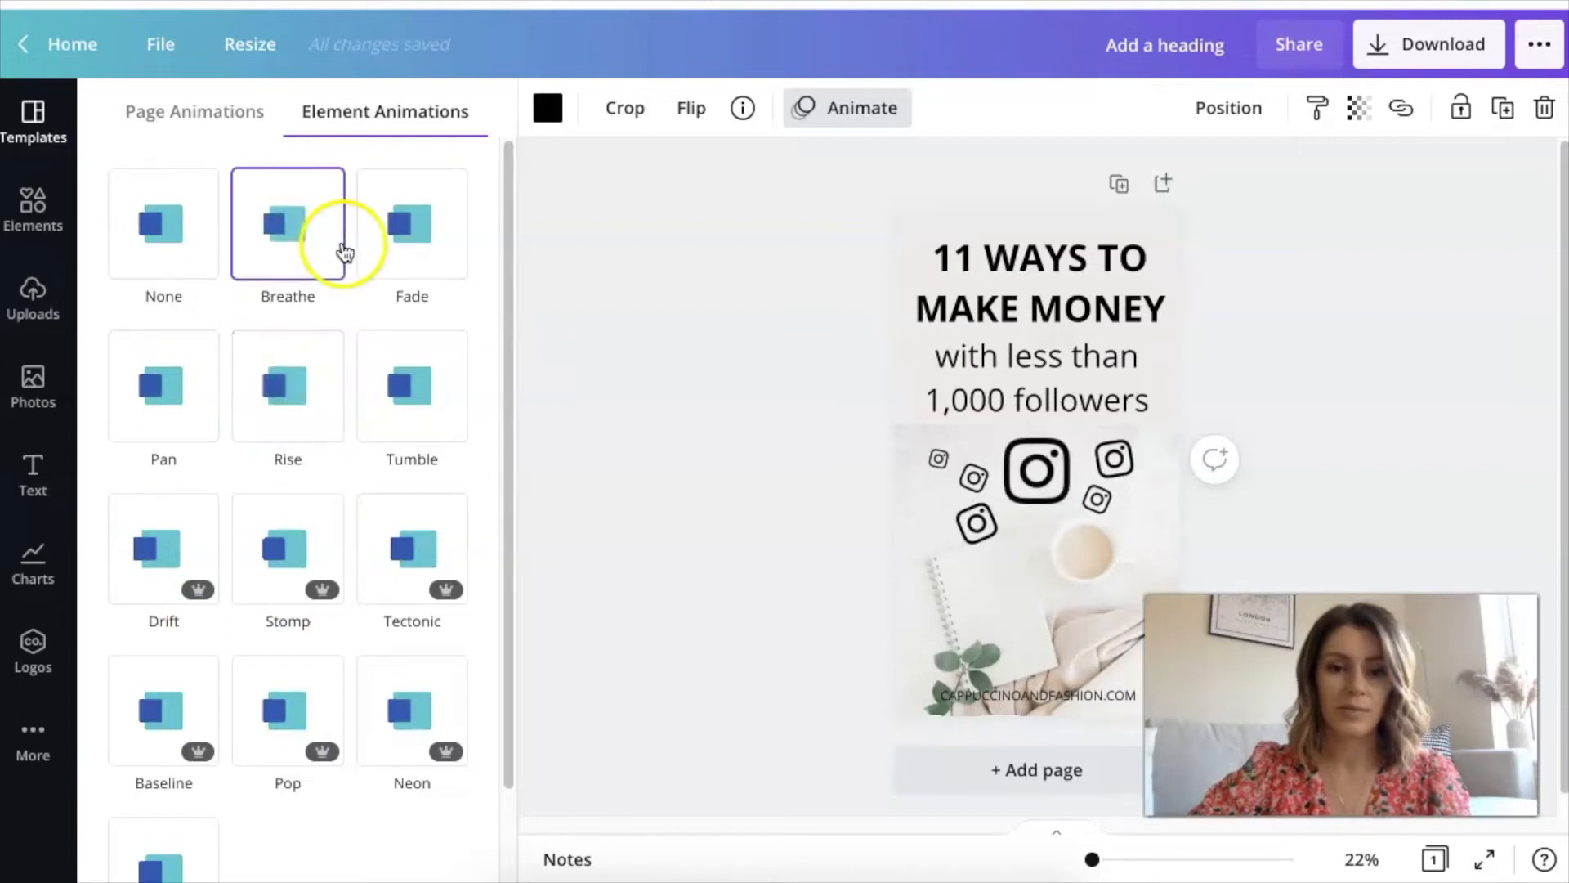
# Try the Fade and Tumble animations on the large Instagram icon, leaving Tumble applied
pyautogui.click(402, 245)
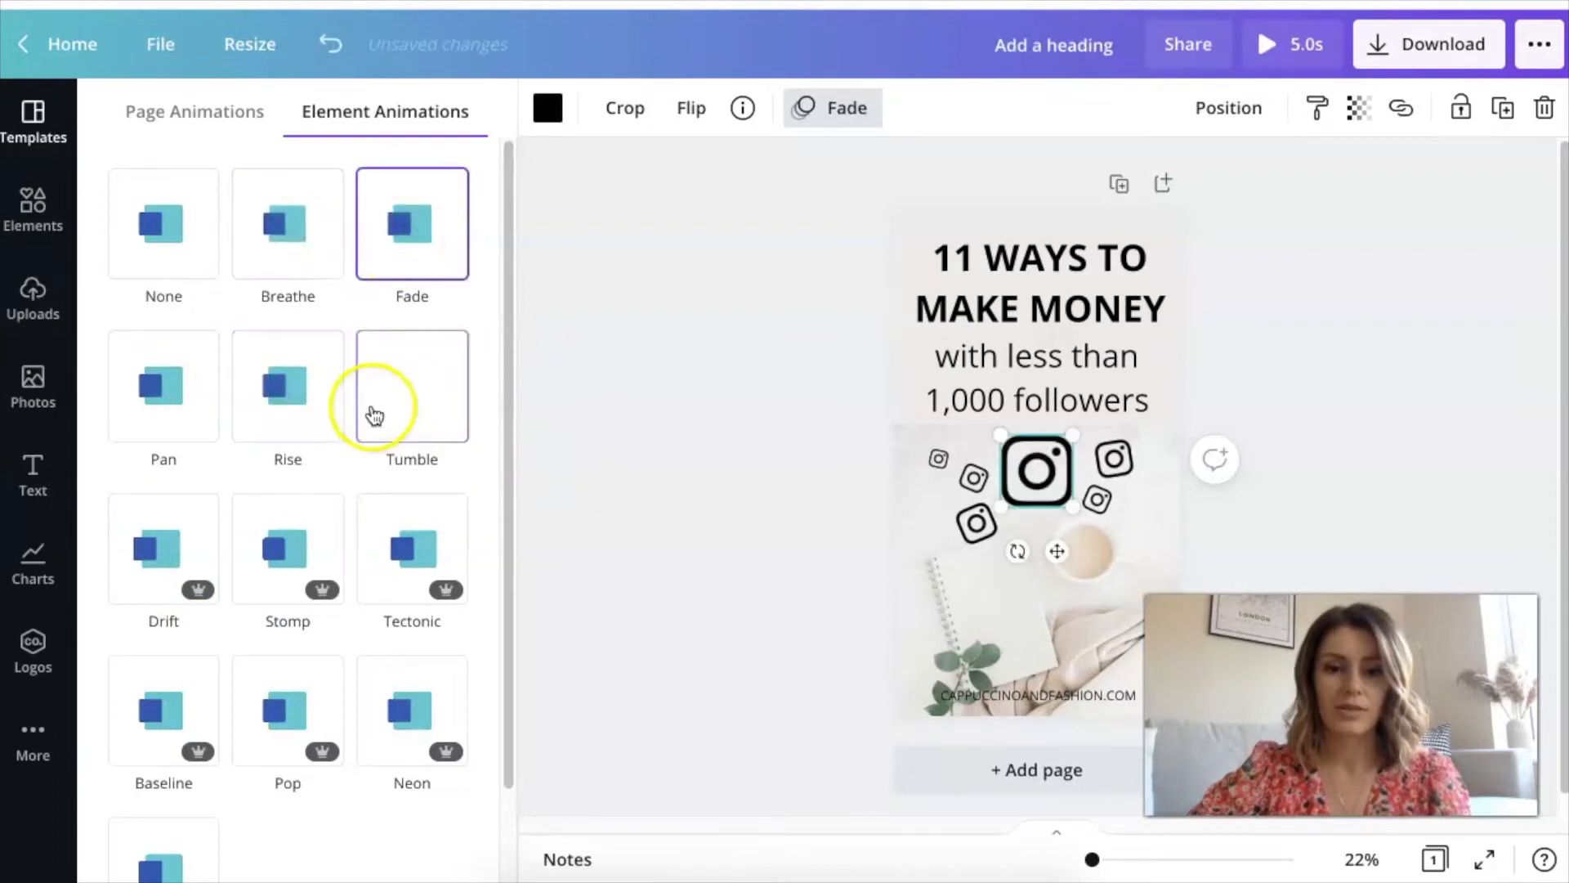
pyautogui.click(429, 405)
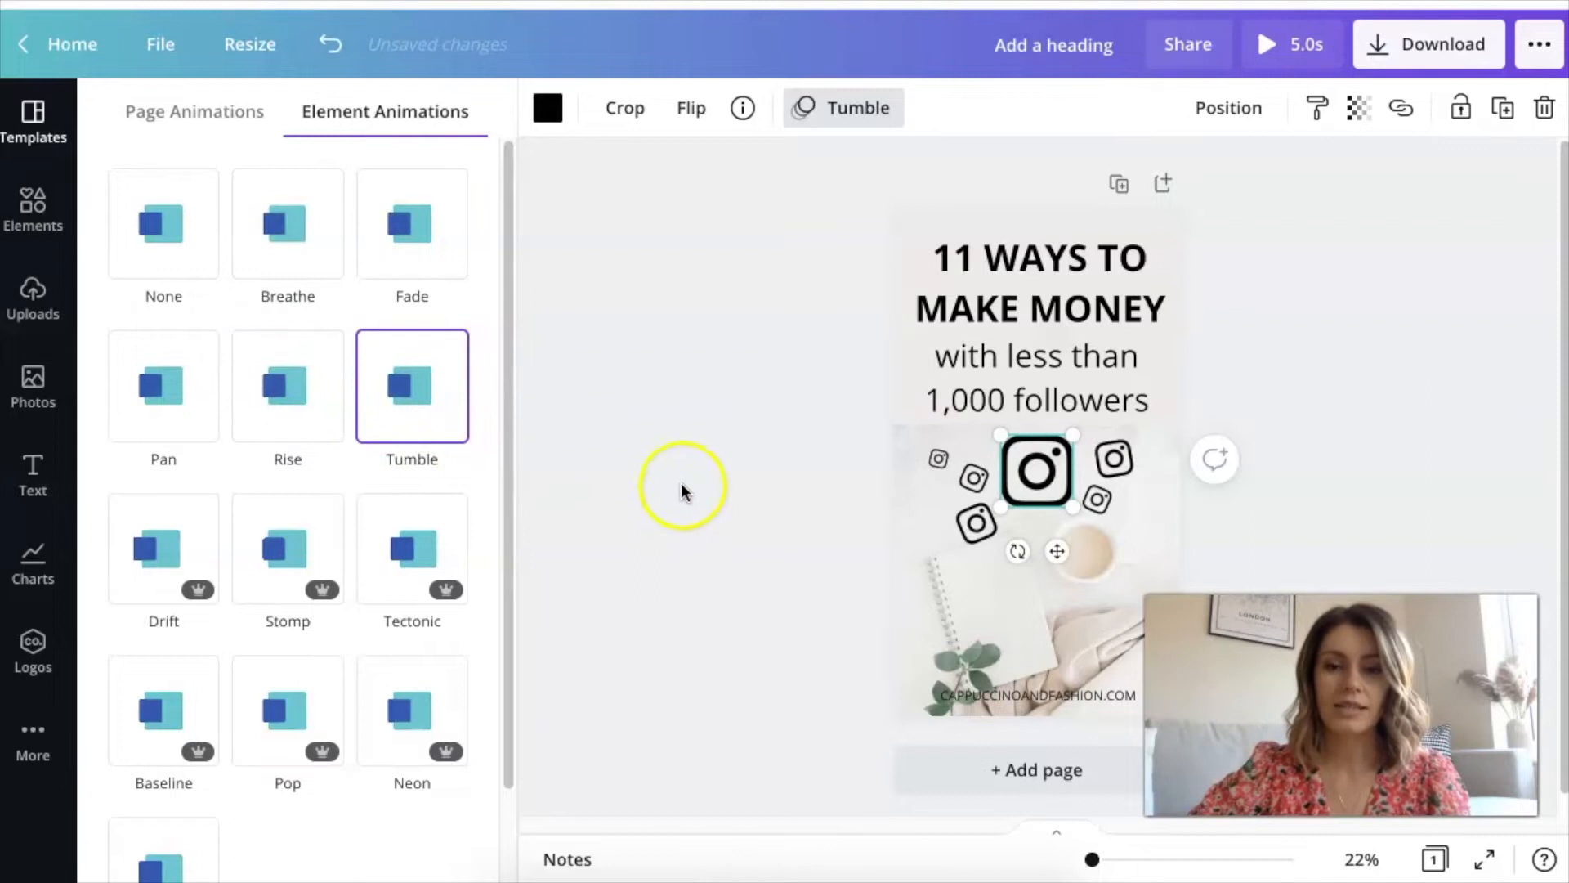
pyautogui.click(683, 485)
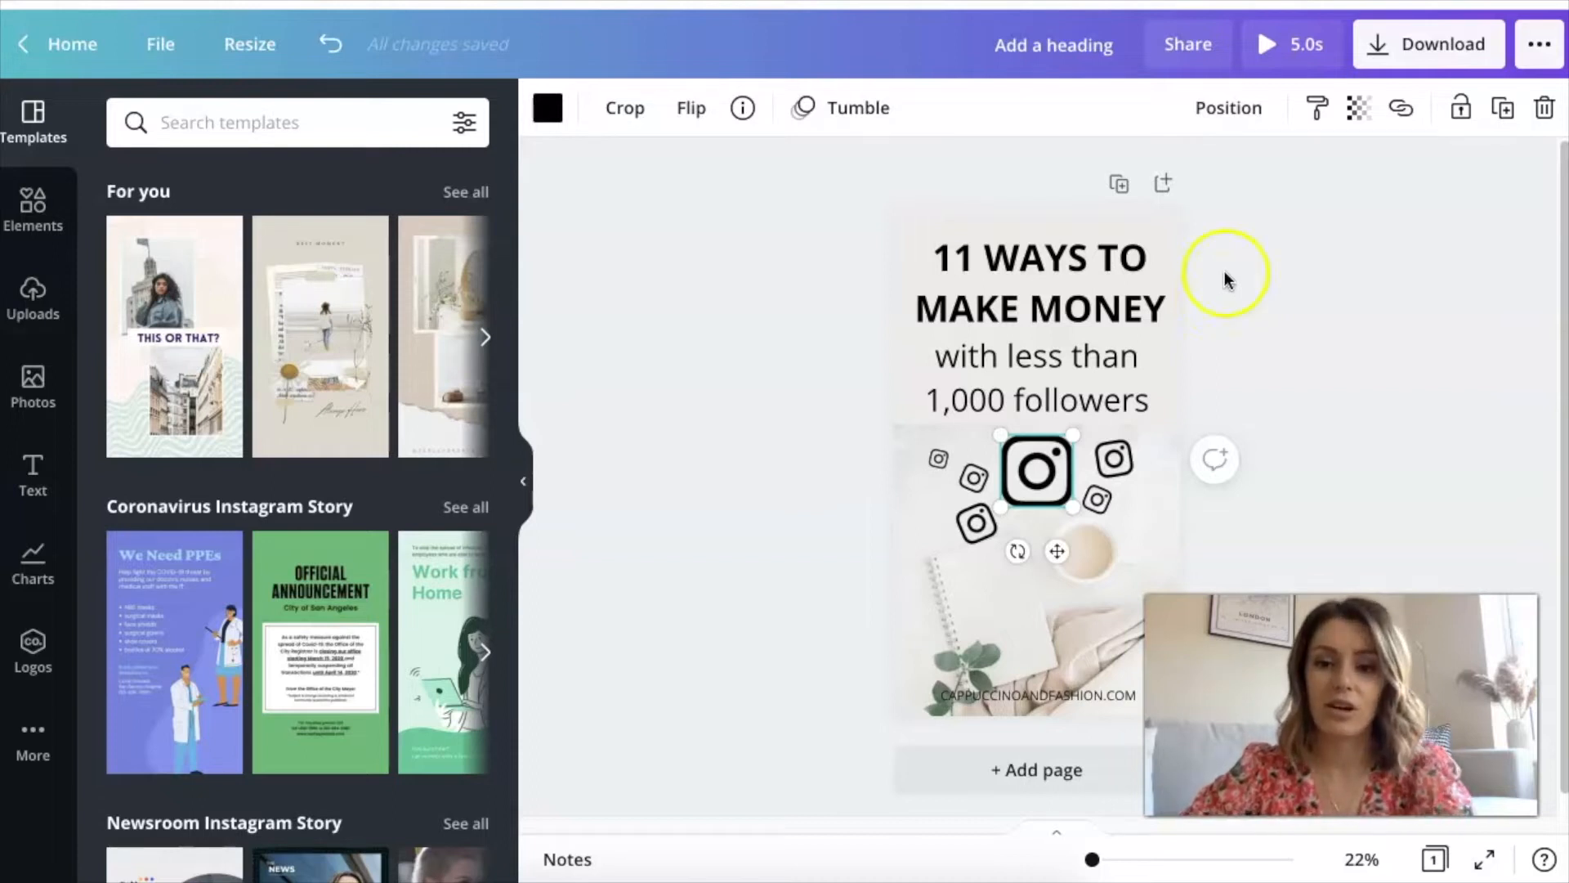
# Check the download file type offered for the animated design without downloading it
pyautogui.click(1349, 284)
pyautogui.click(1011, 466)
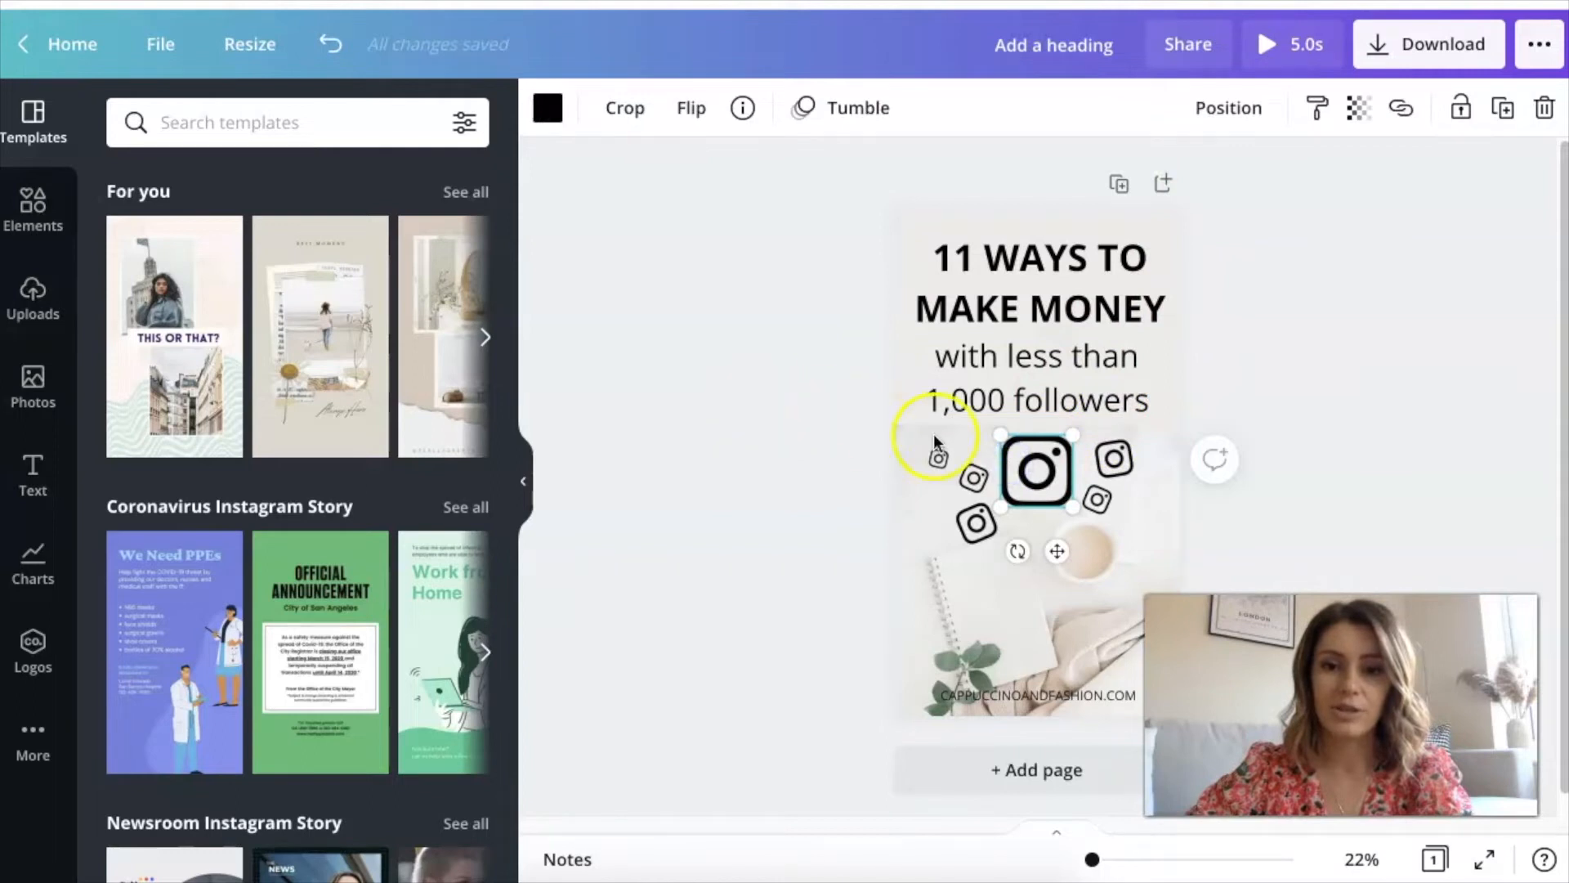
pyautogui.click(1468, 58)
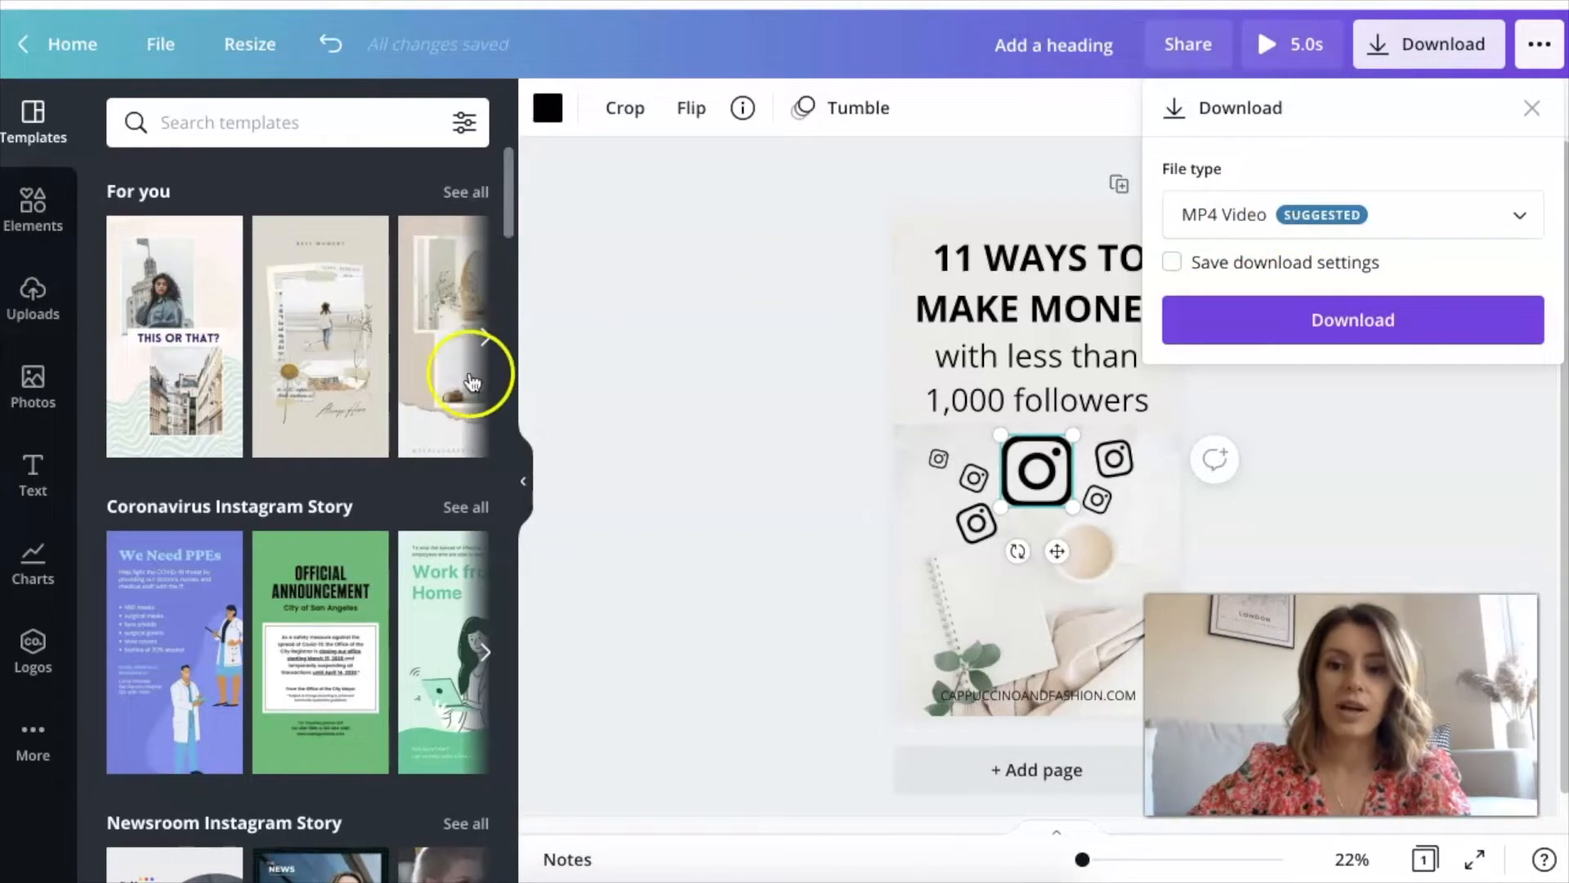
pyautogui.click(732, 384)
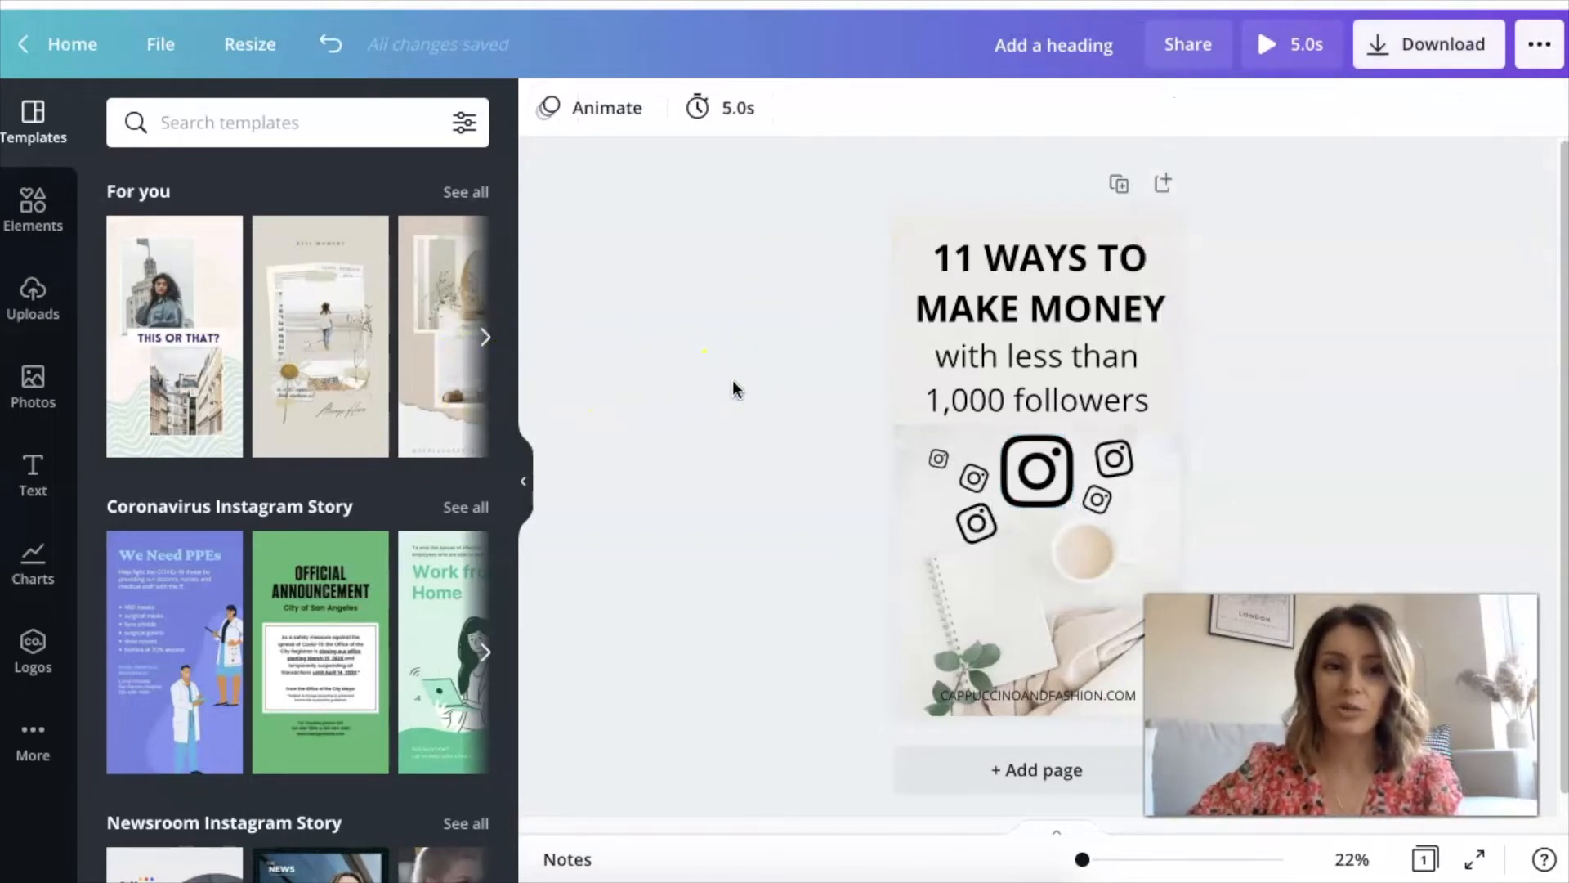
# Undo the animation on the large Instagram icon
pyautogui.click(1025, 472)
pyautogui.press('super+z')
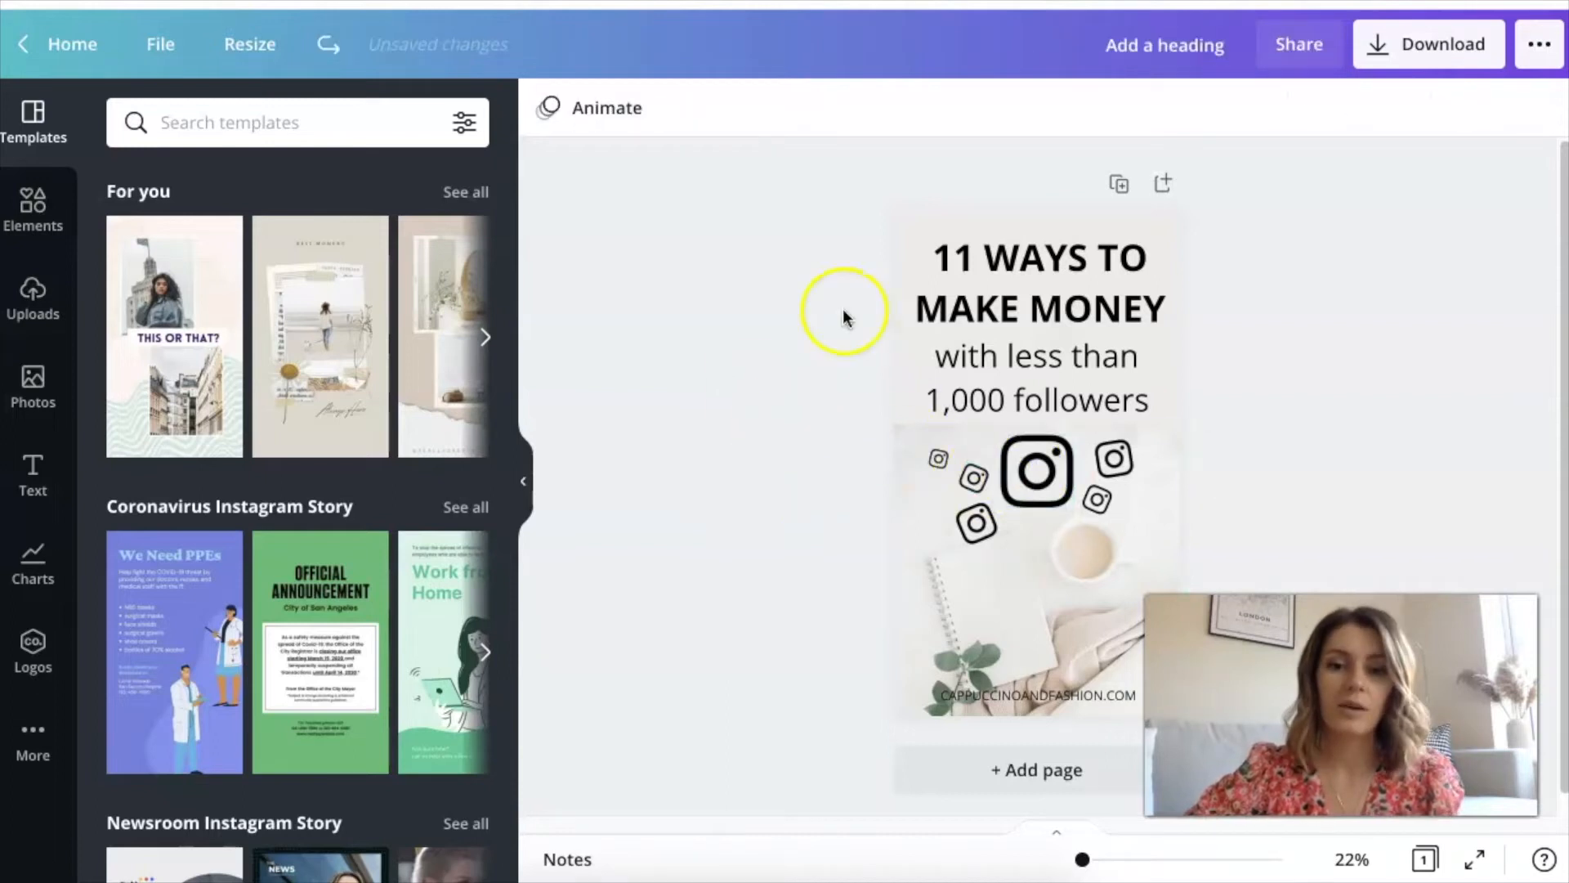
# Preview text animations such as Roll, Fade, Pan, Block and Typewriter on the "11 WAYS TO MAKE MONEY" headline without applying any
pyautogui.click(1013, 262)
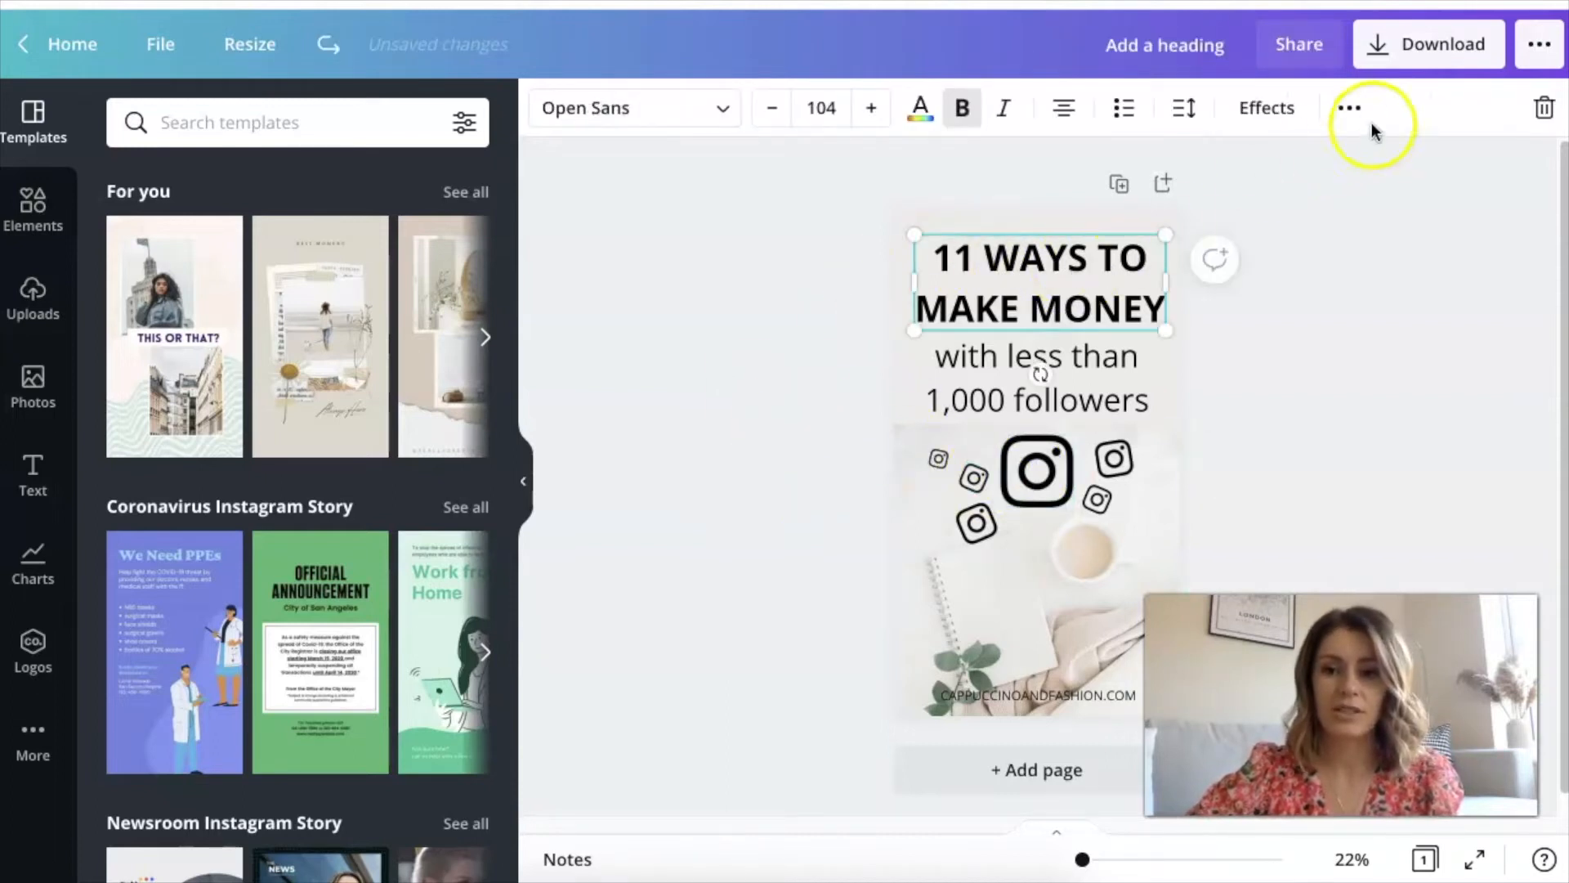
pyautogui.click(1350, 107)
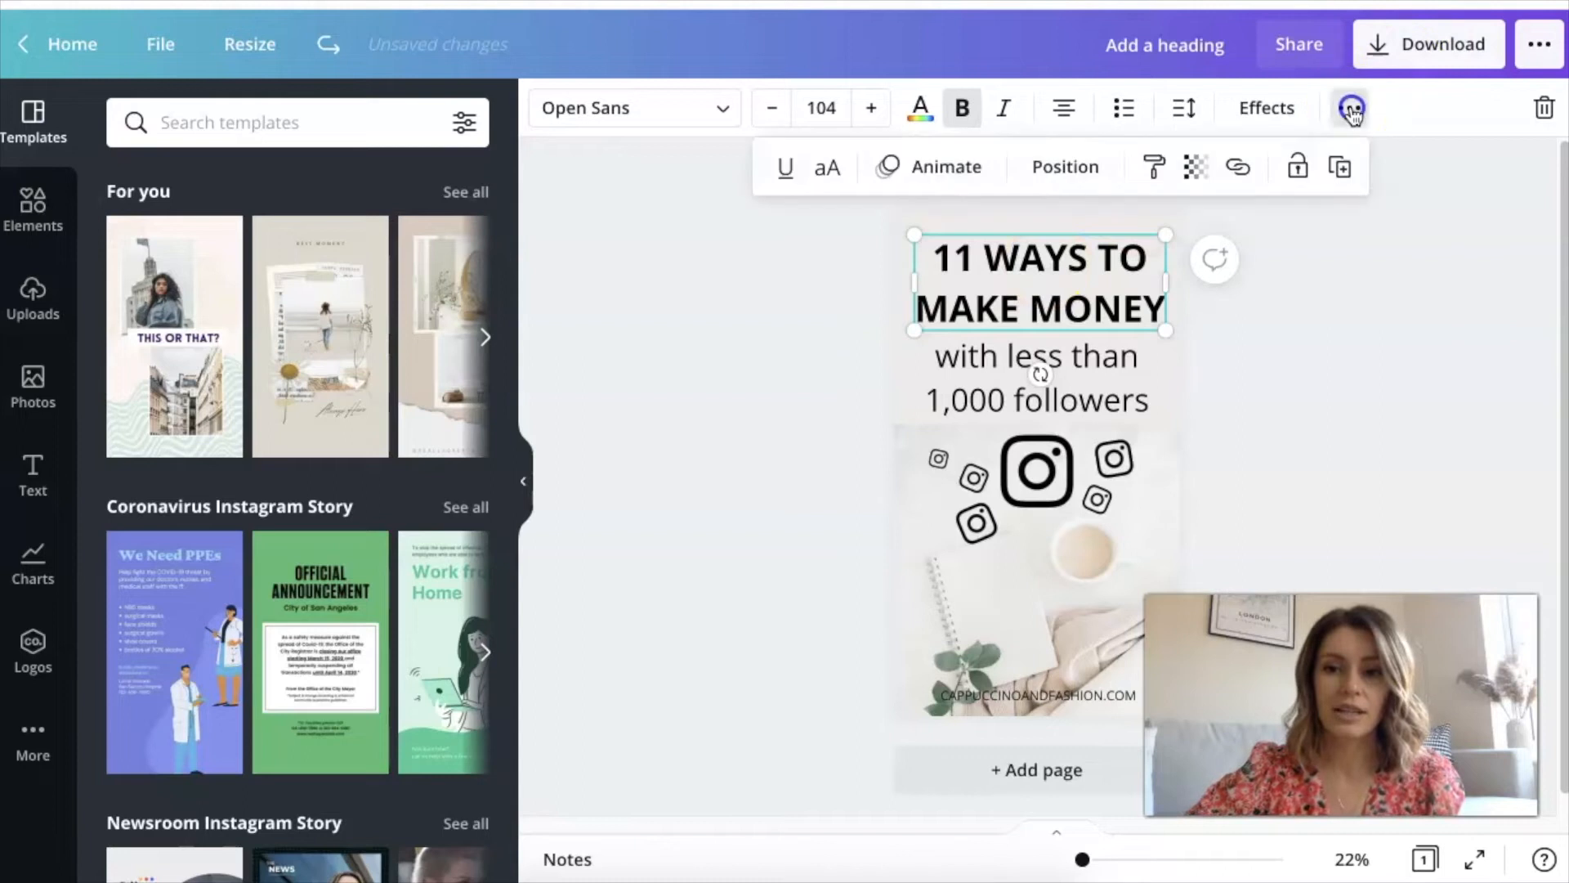
pyautogui.click(935, 172)
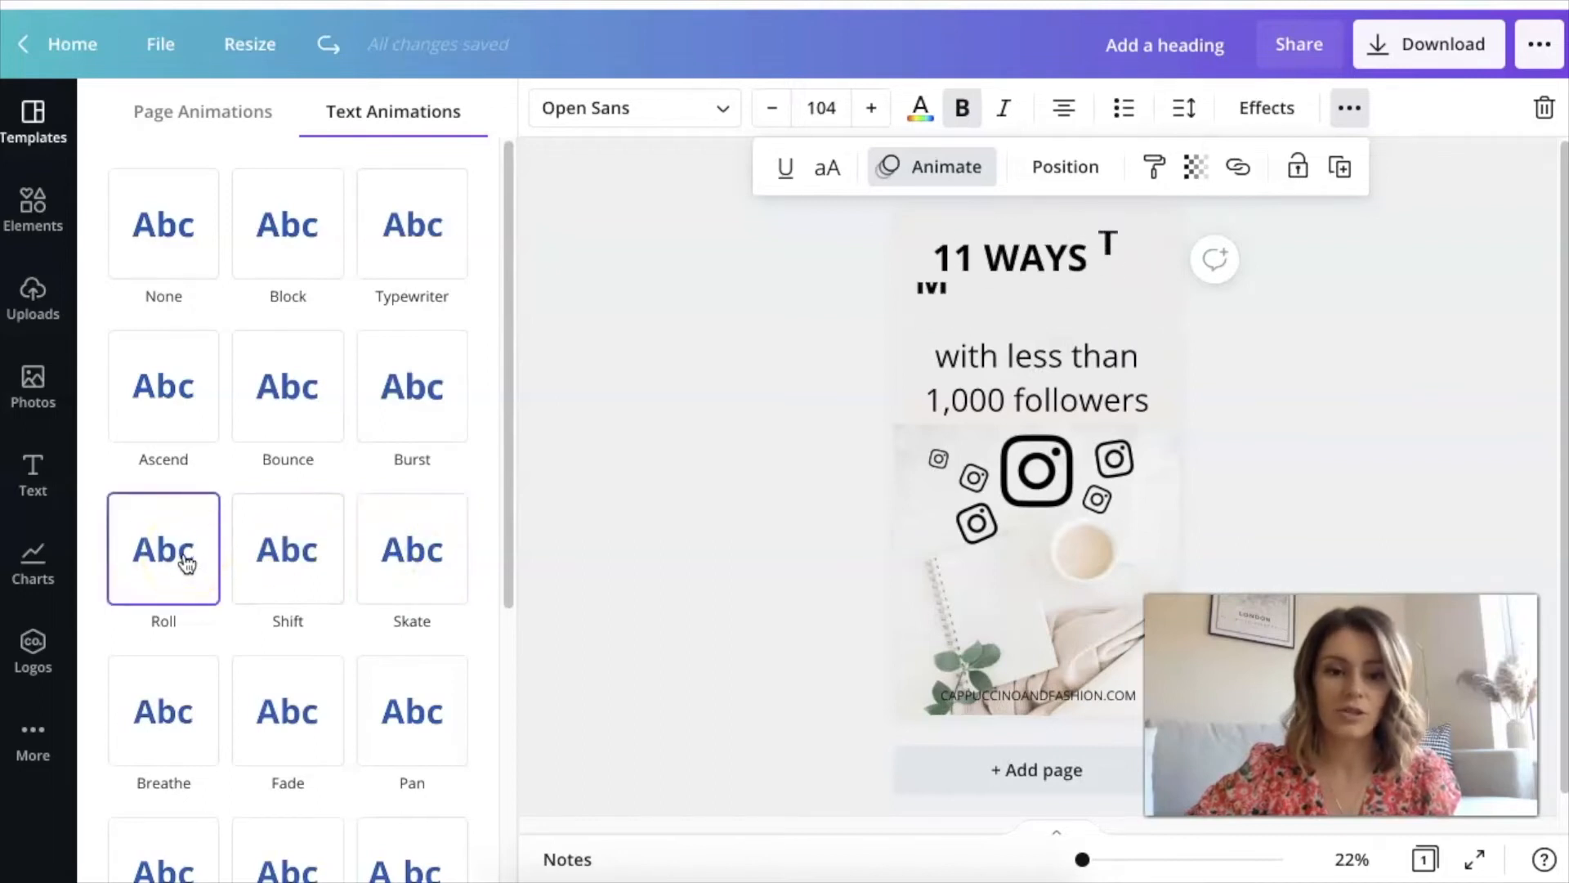
pyautogui.click(282, 701)
pyautogui.click(397, 711)
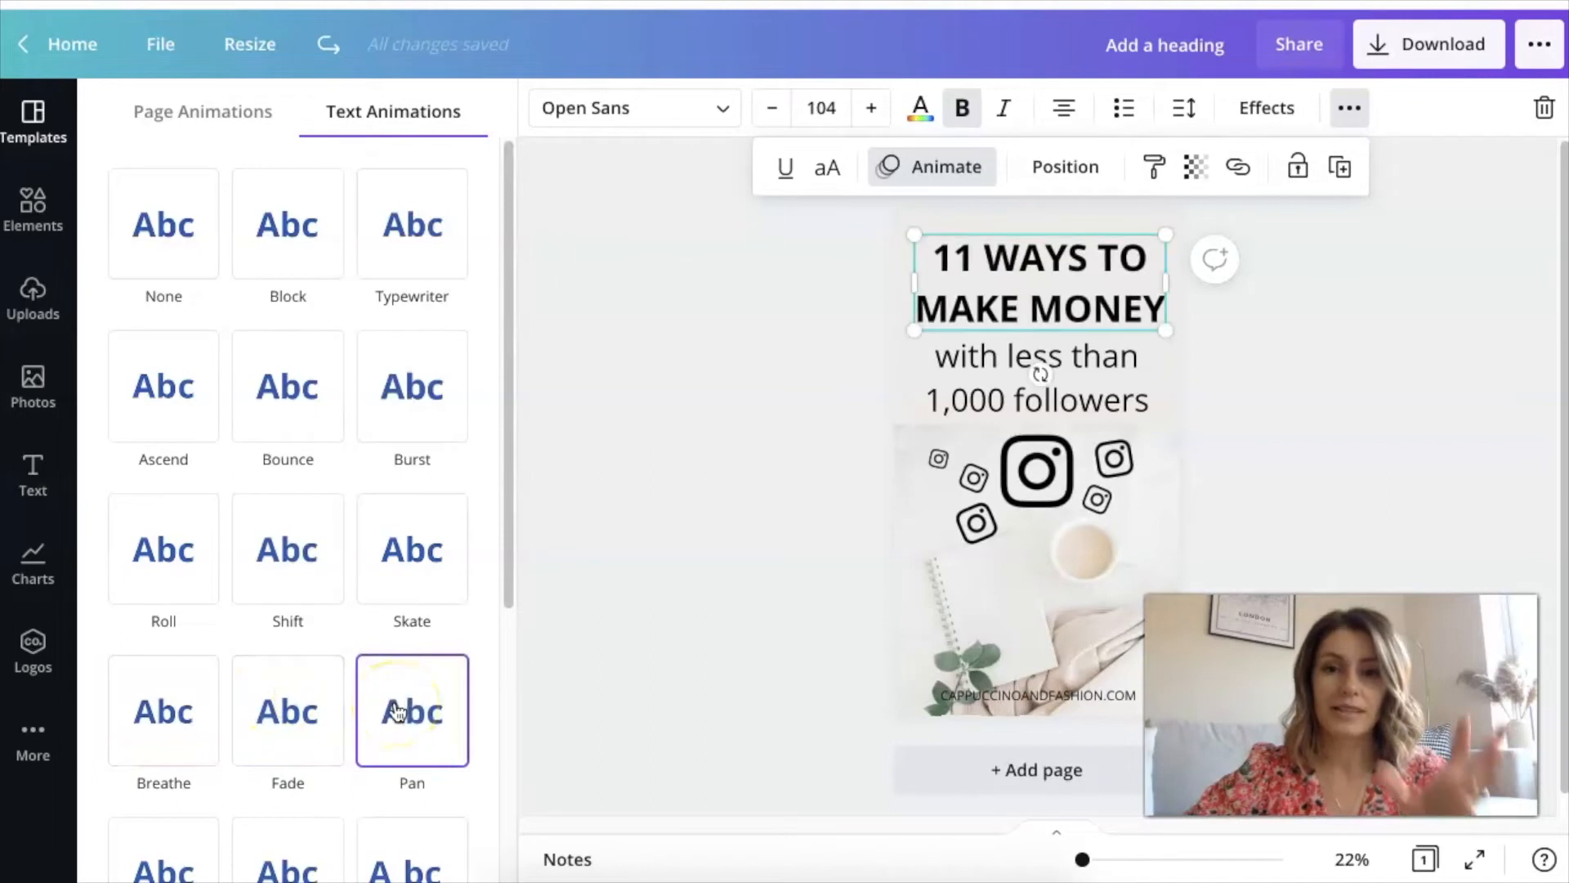
pyautogui.click(311, 275)
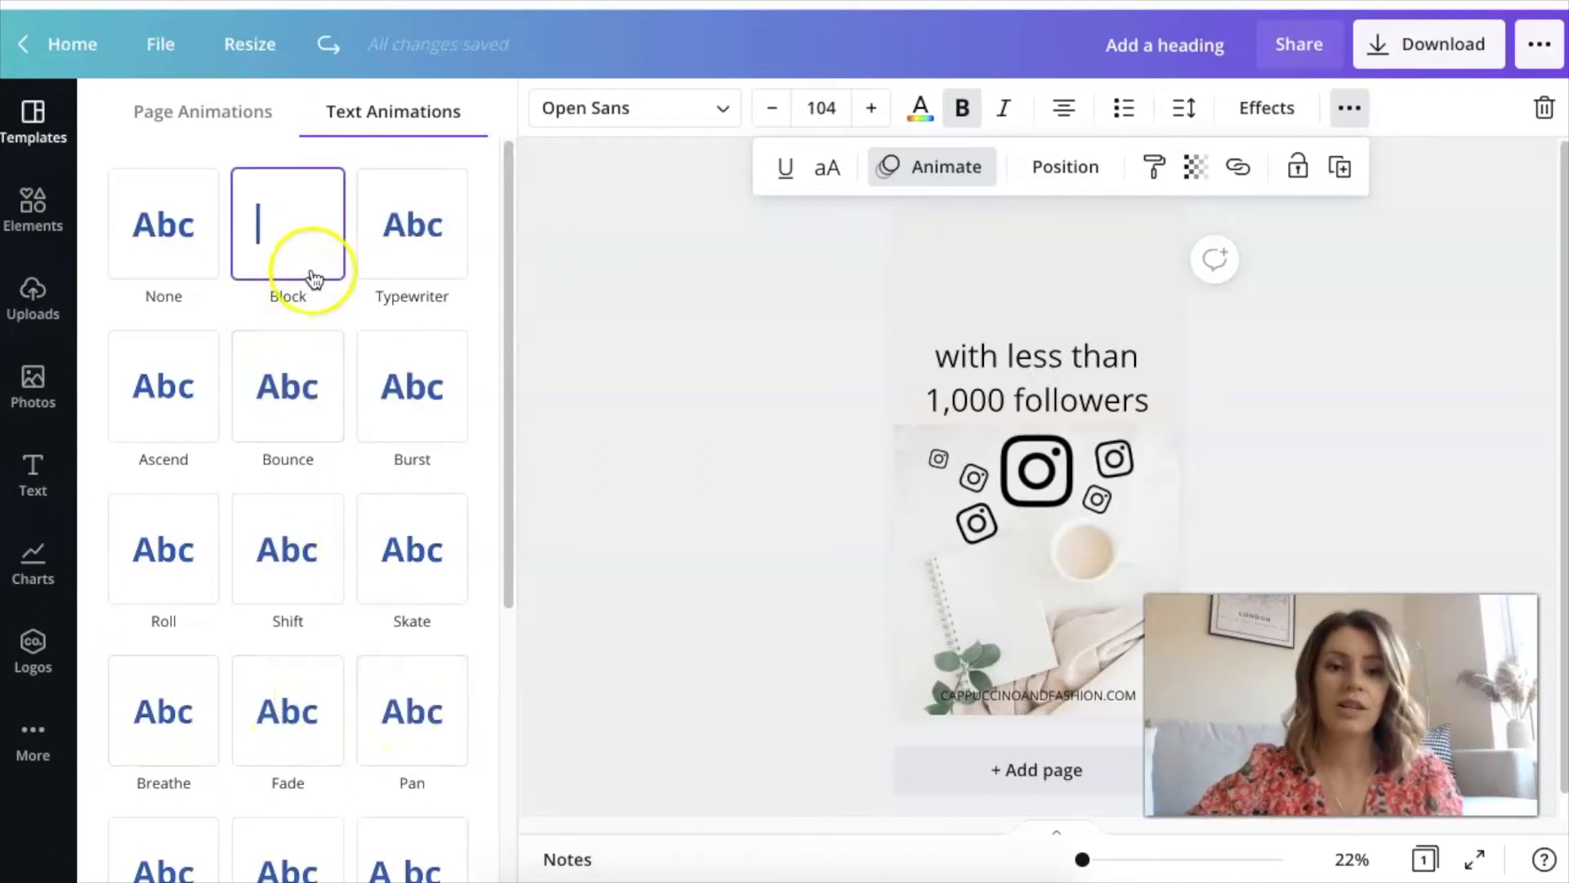
pyautogui.click(412, 258)
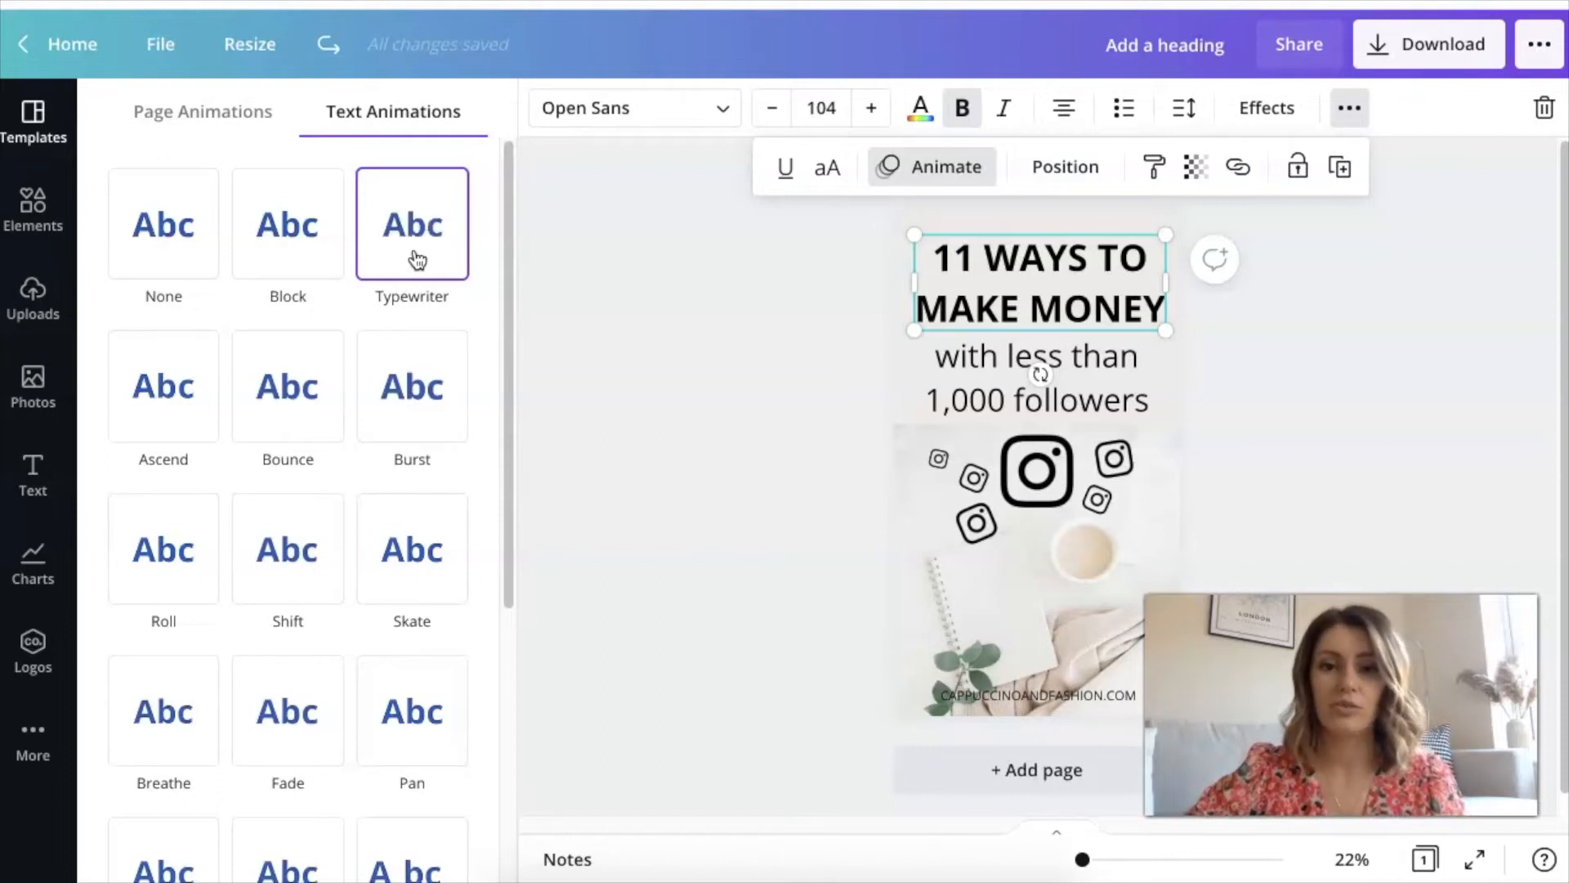
pyautogui.click(1334, 228)
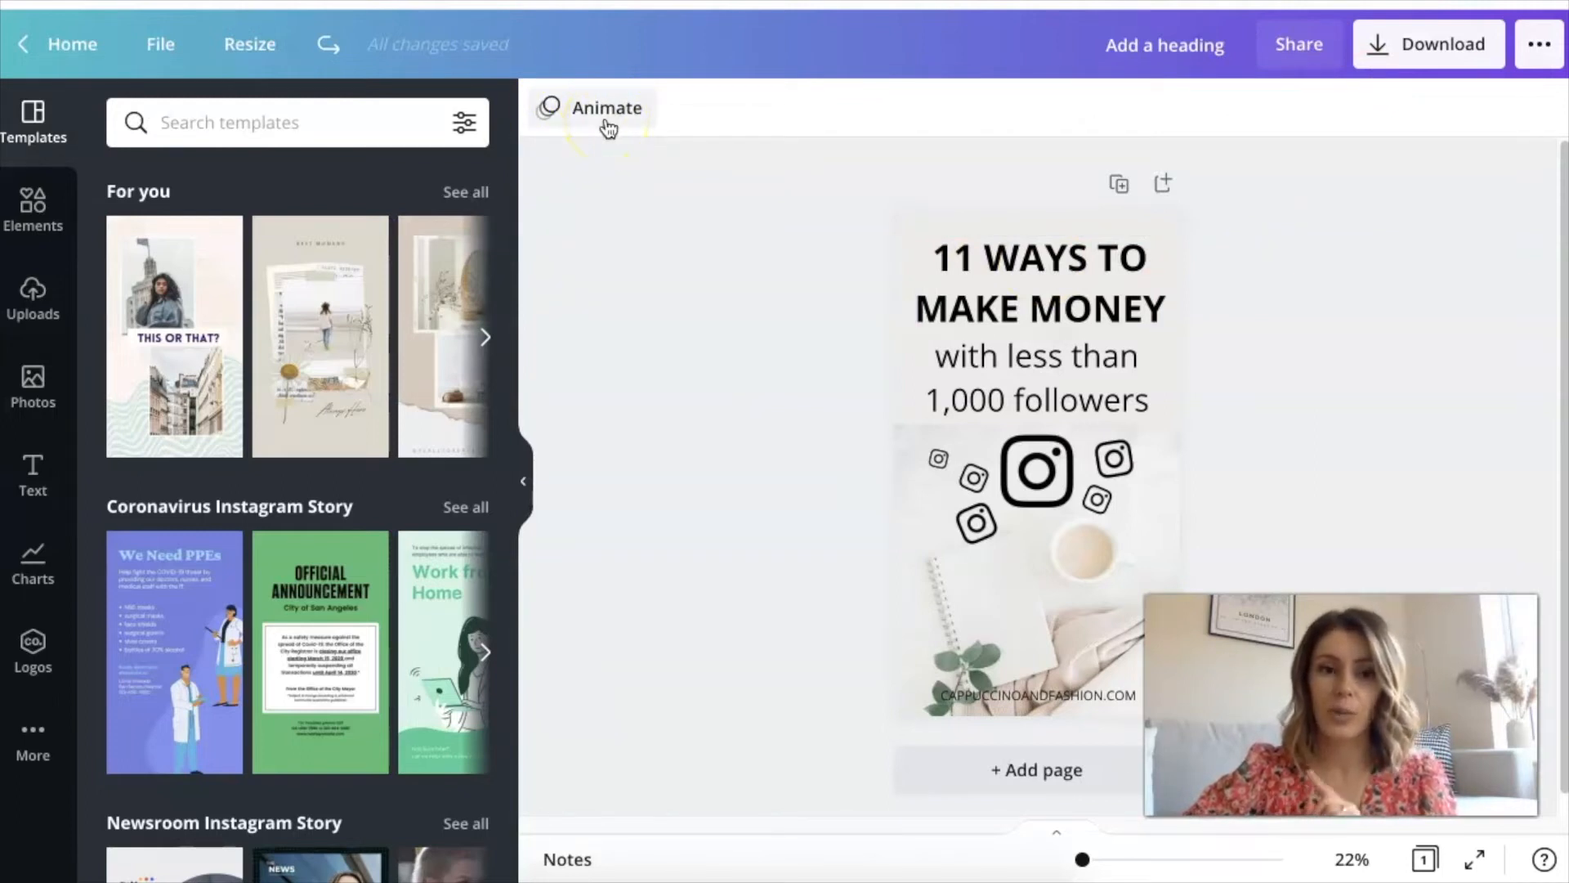
# Search the elements library for "gifs" and limit the results to graphics
pyautogui.click(36, 212)
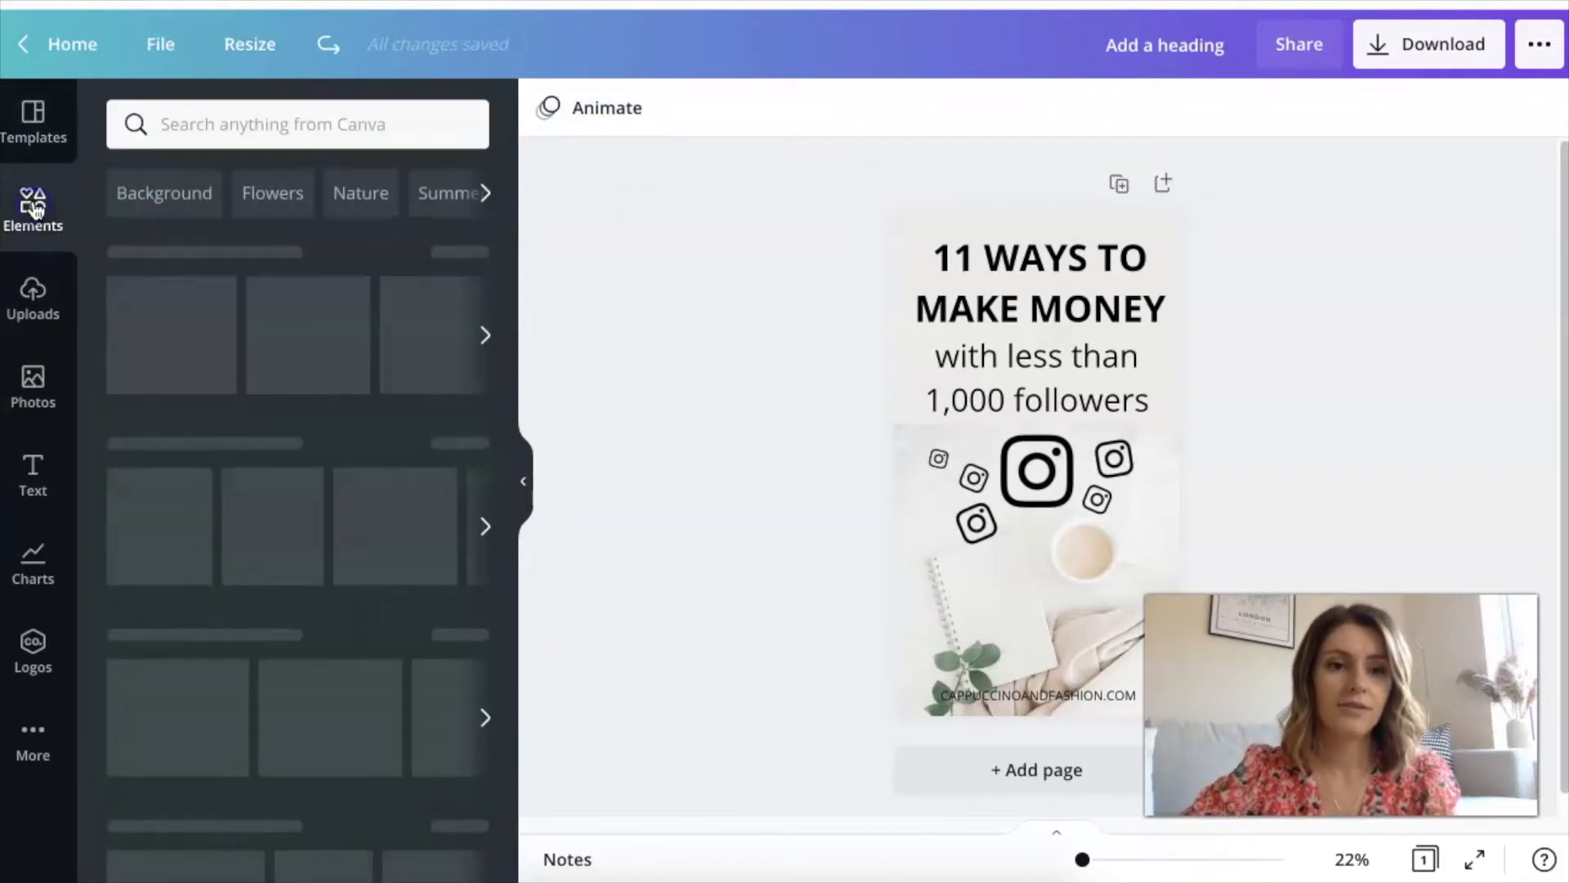
pyautogui.click(336, 117)
pyautogui.write('f')
pyautogui.press('BackSpace')
pyautogui.write('gif')
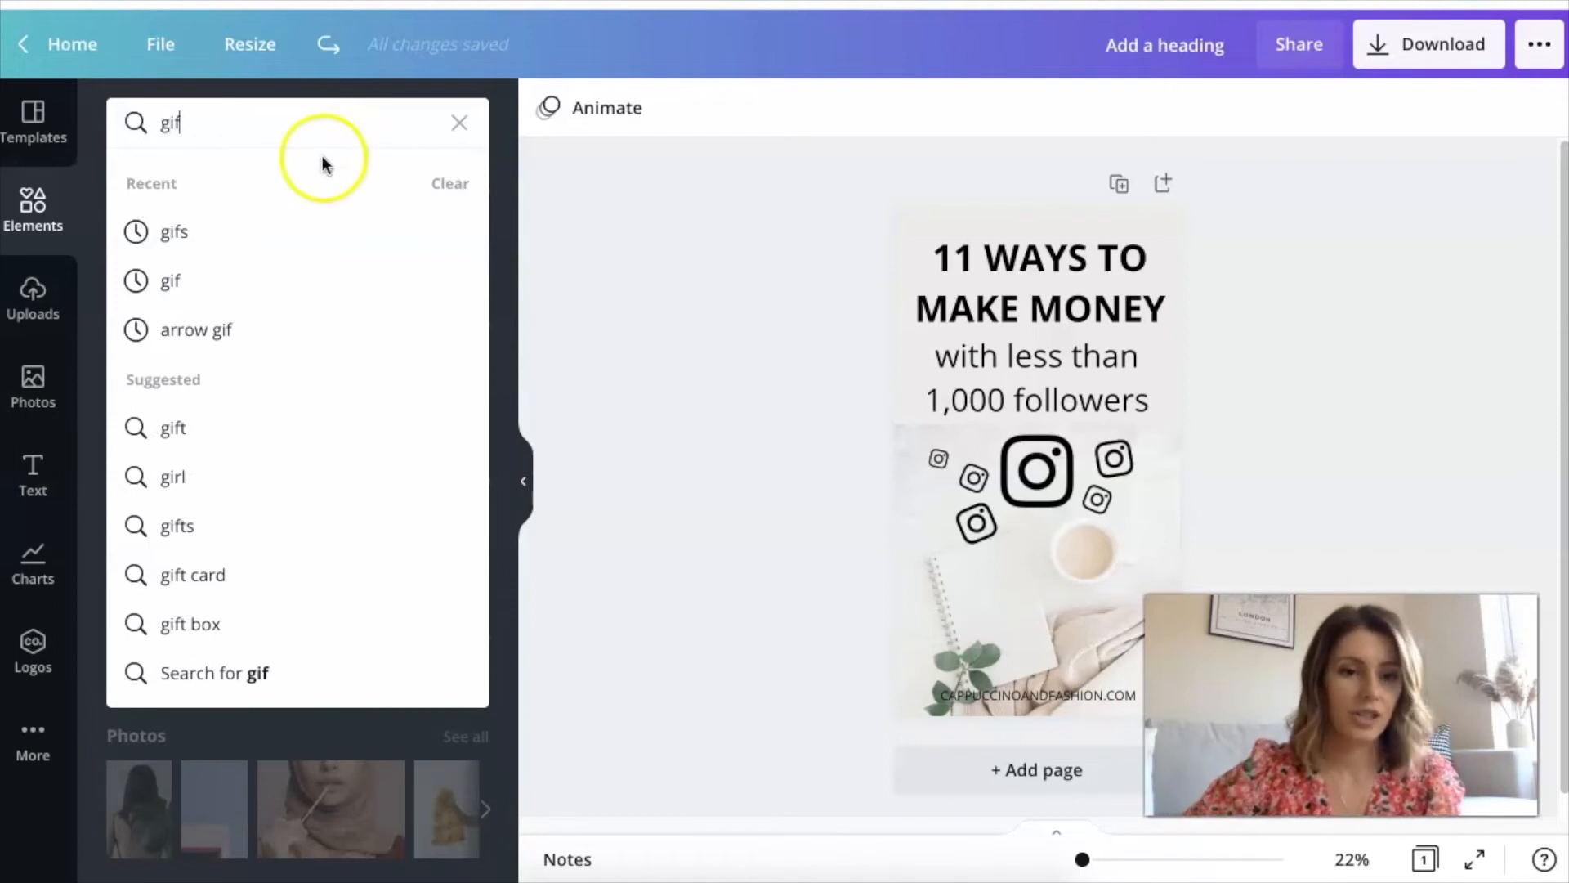
pyautogui.click(182, 236)
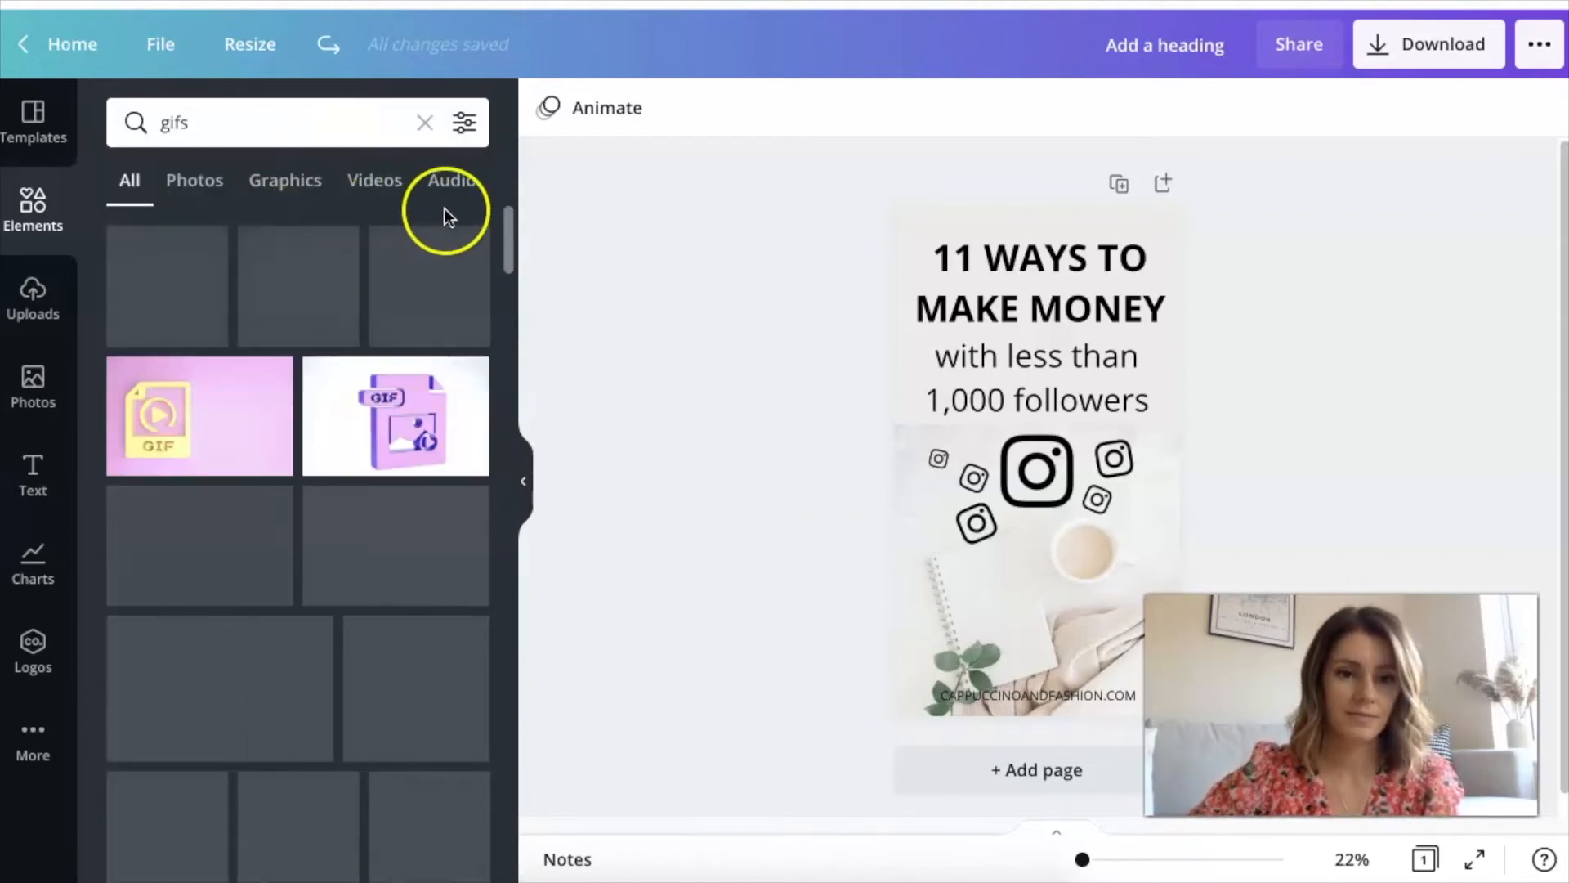
pyautogui.click(331, 187)
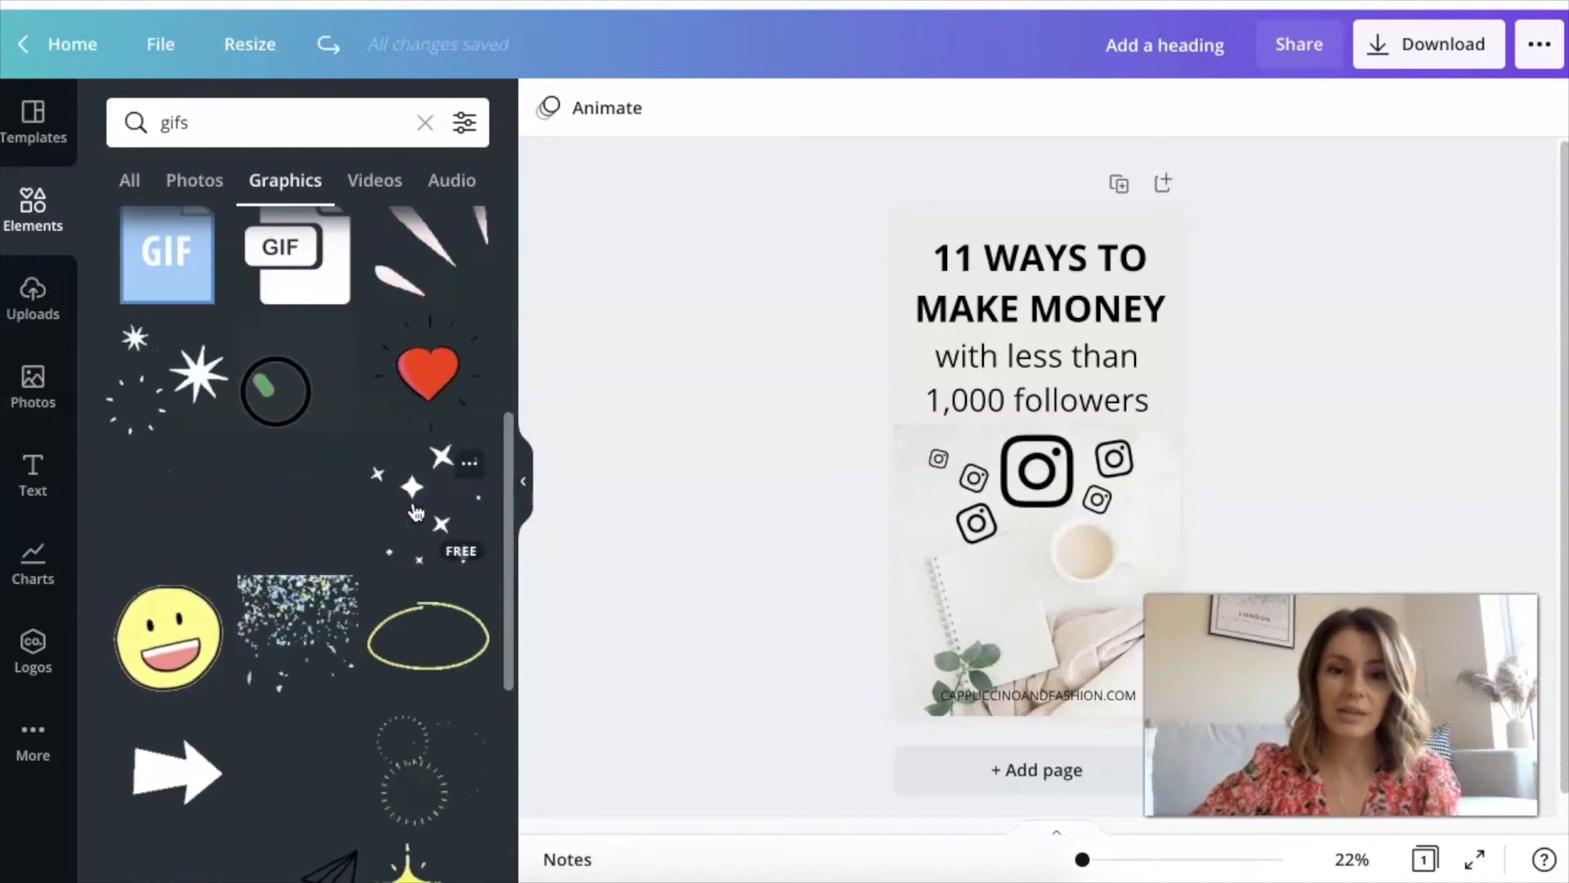
# Add the black paper plane GIF with the dashed trail, shrink it and place it over the notebook and coffee cup below the Instagram icons
pyautogui.scroll(-3, 415, 512)
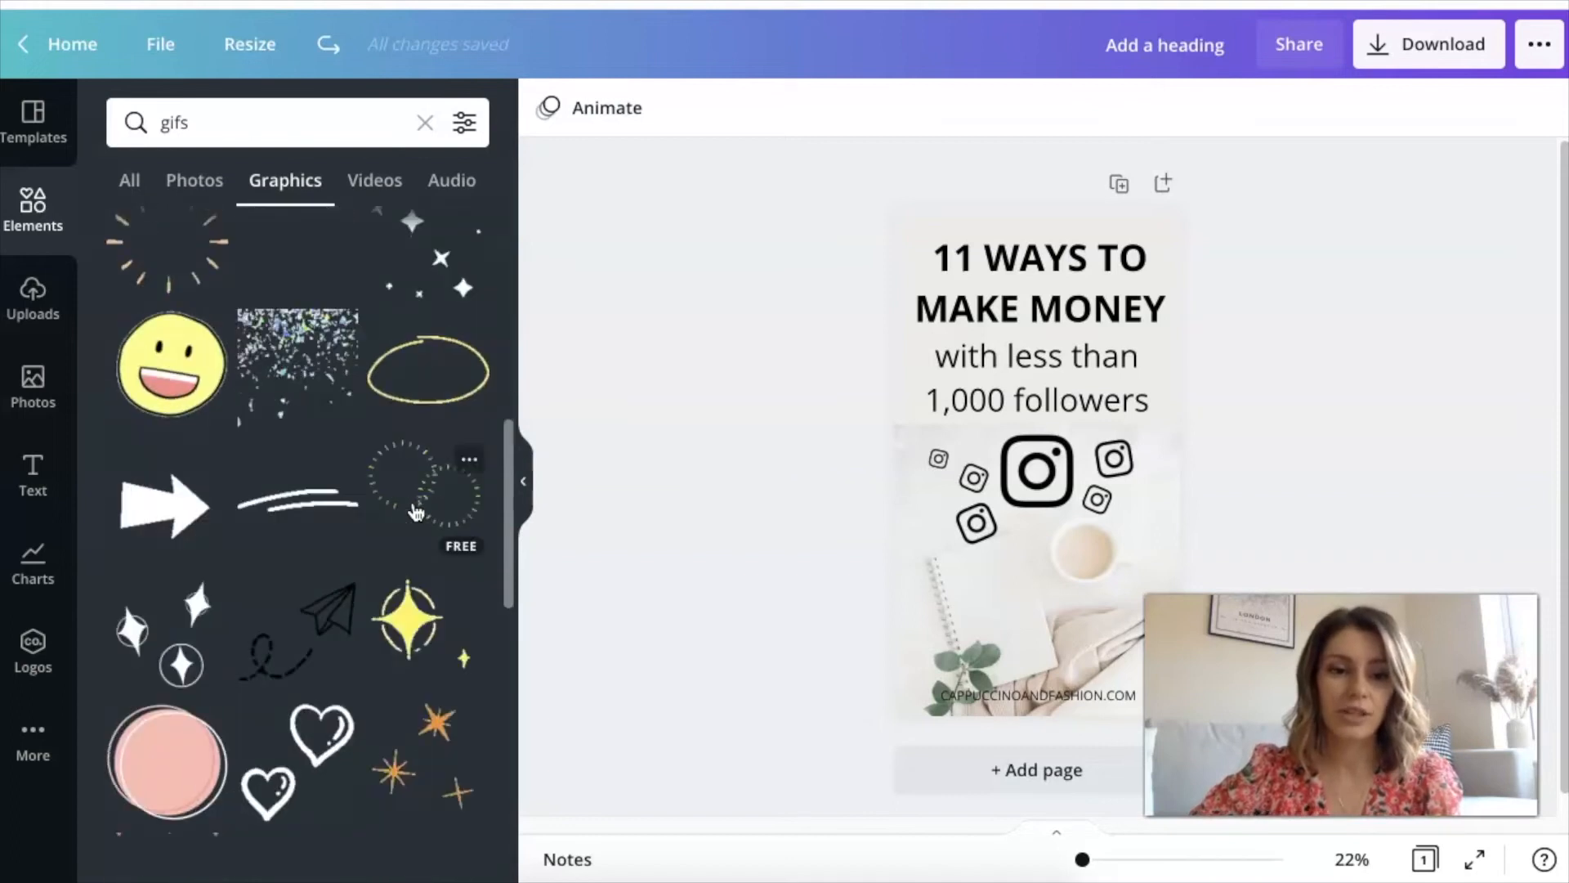
pyautogui.click(309, 645)
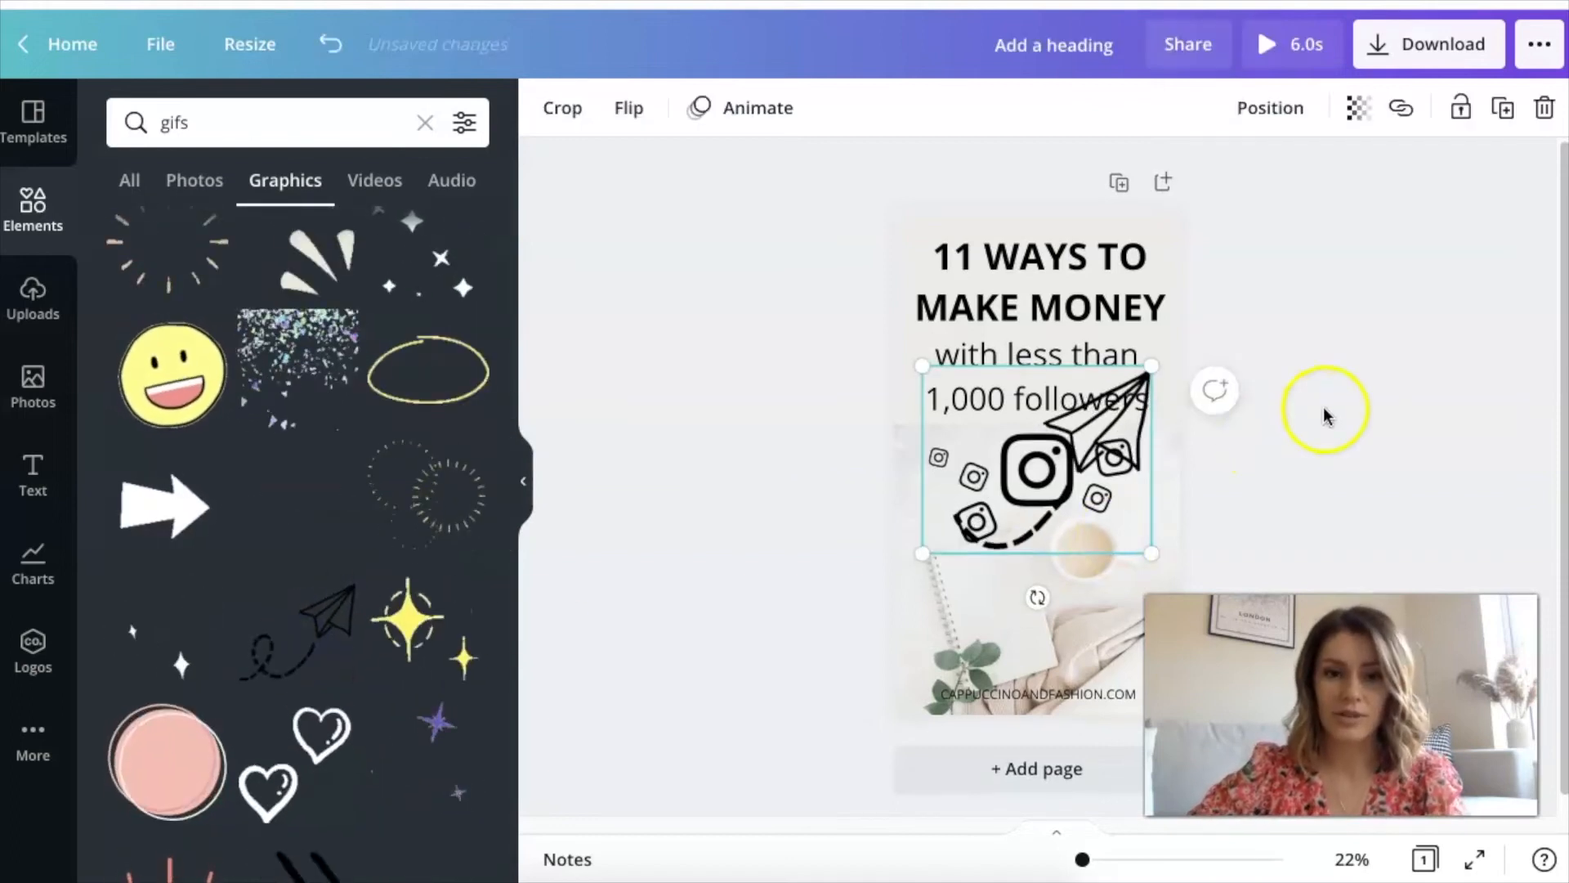
pyautogui.scroll(-1, 1308, 421)
pyautogui.click(1093, 585)
pyautogui.moveTo(1096, 566); pyautogui.dragTo(1030, 582)
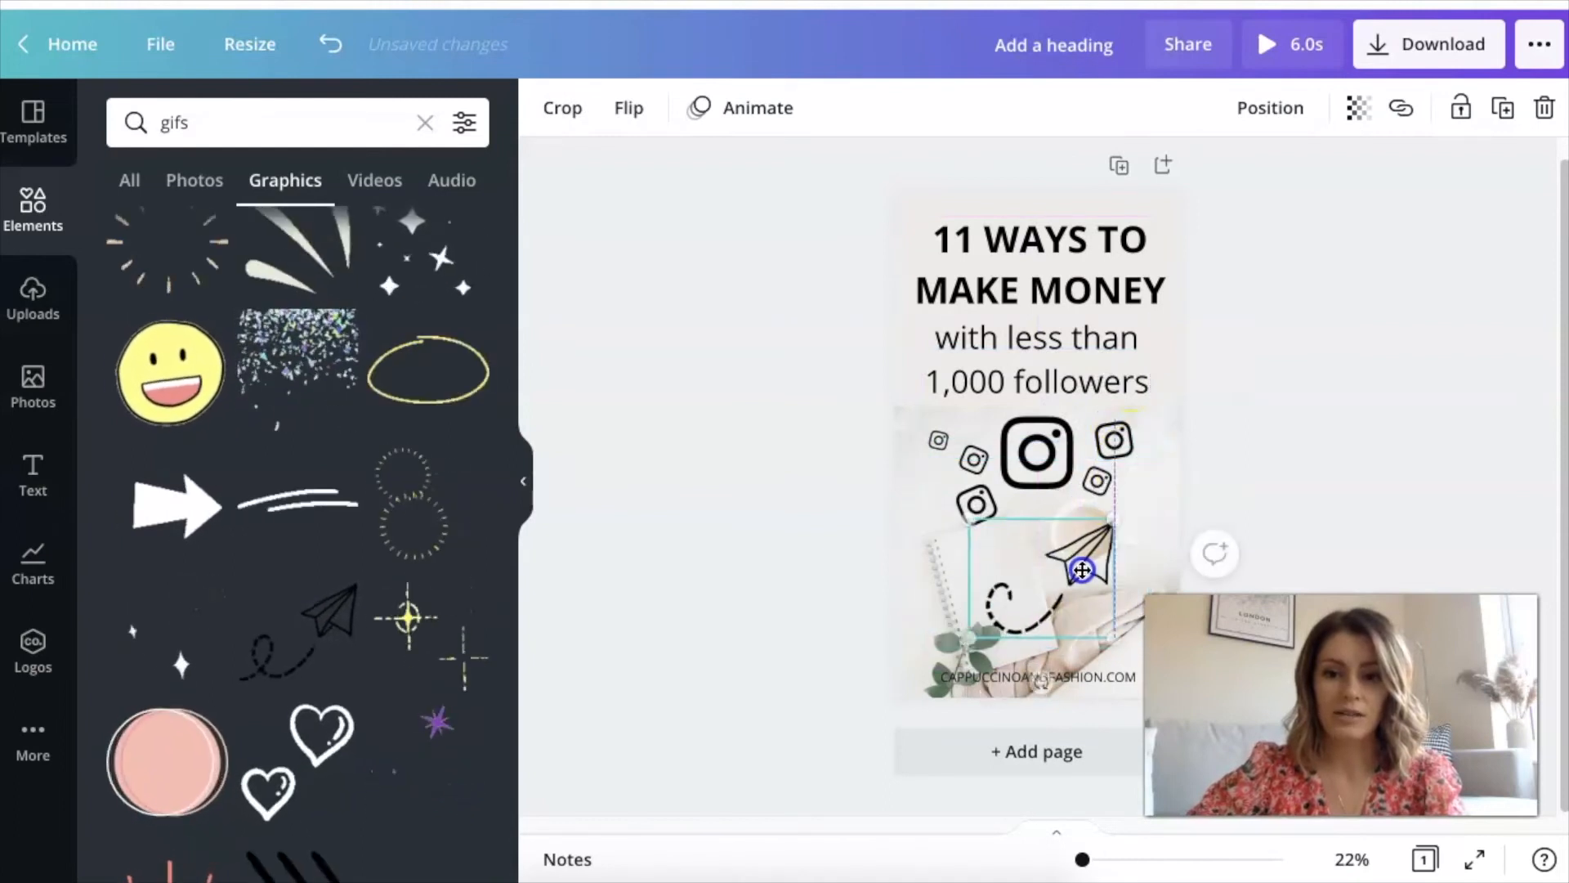
pyautogui.click(1361, 368)
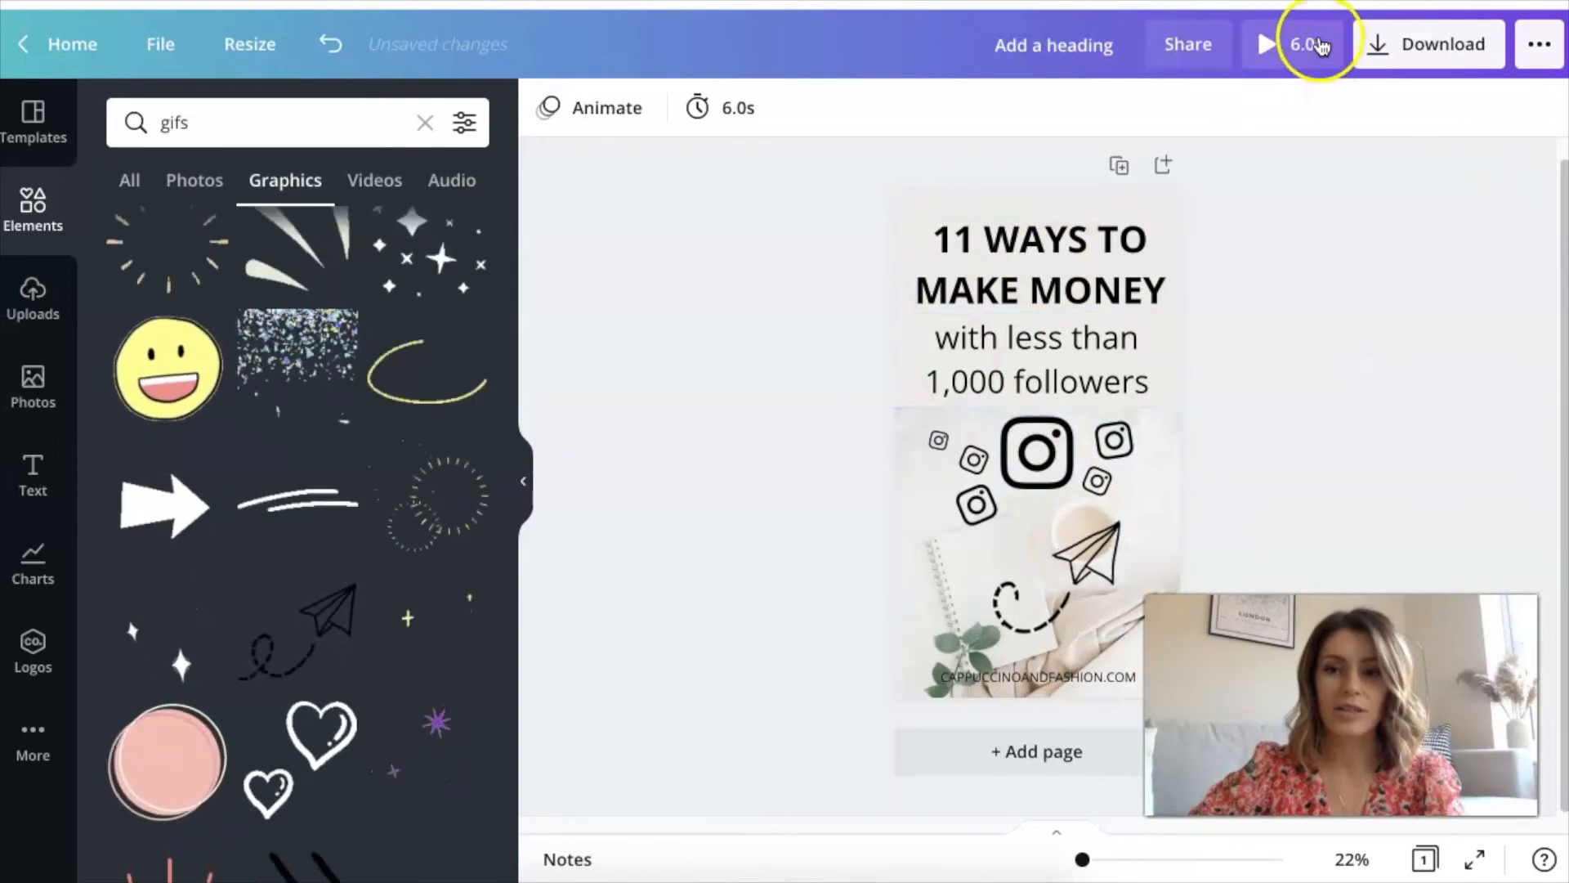
# Check the suggested download file type for the design containing the GIF without downloading it
pyautogui.click(1405, 47)
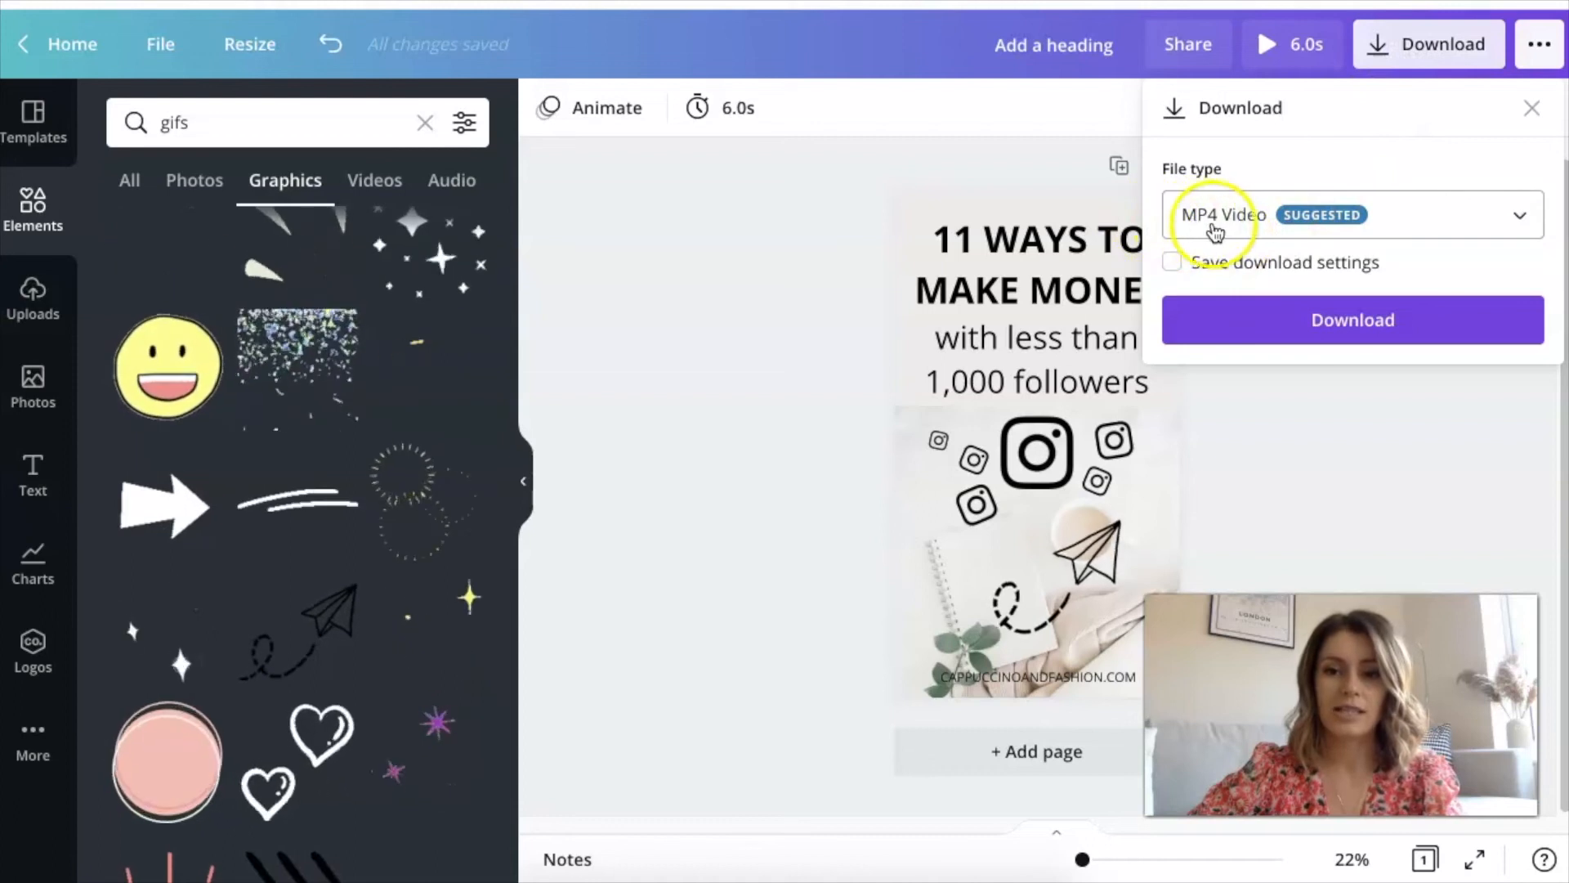
pyautogui.click(801, 403)
# Delete the paper plane GIF from the design
pyautogui.scroll(-2, 403, 406)
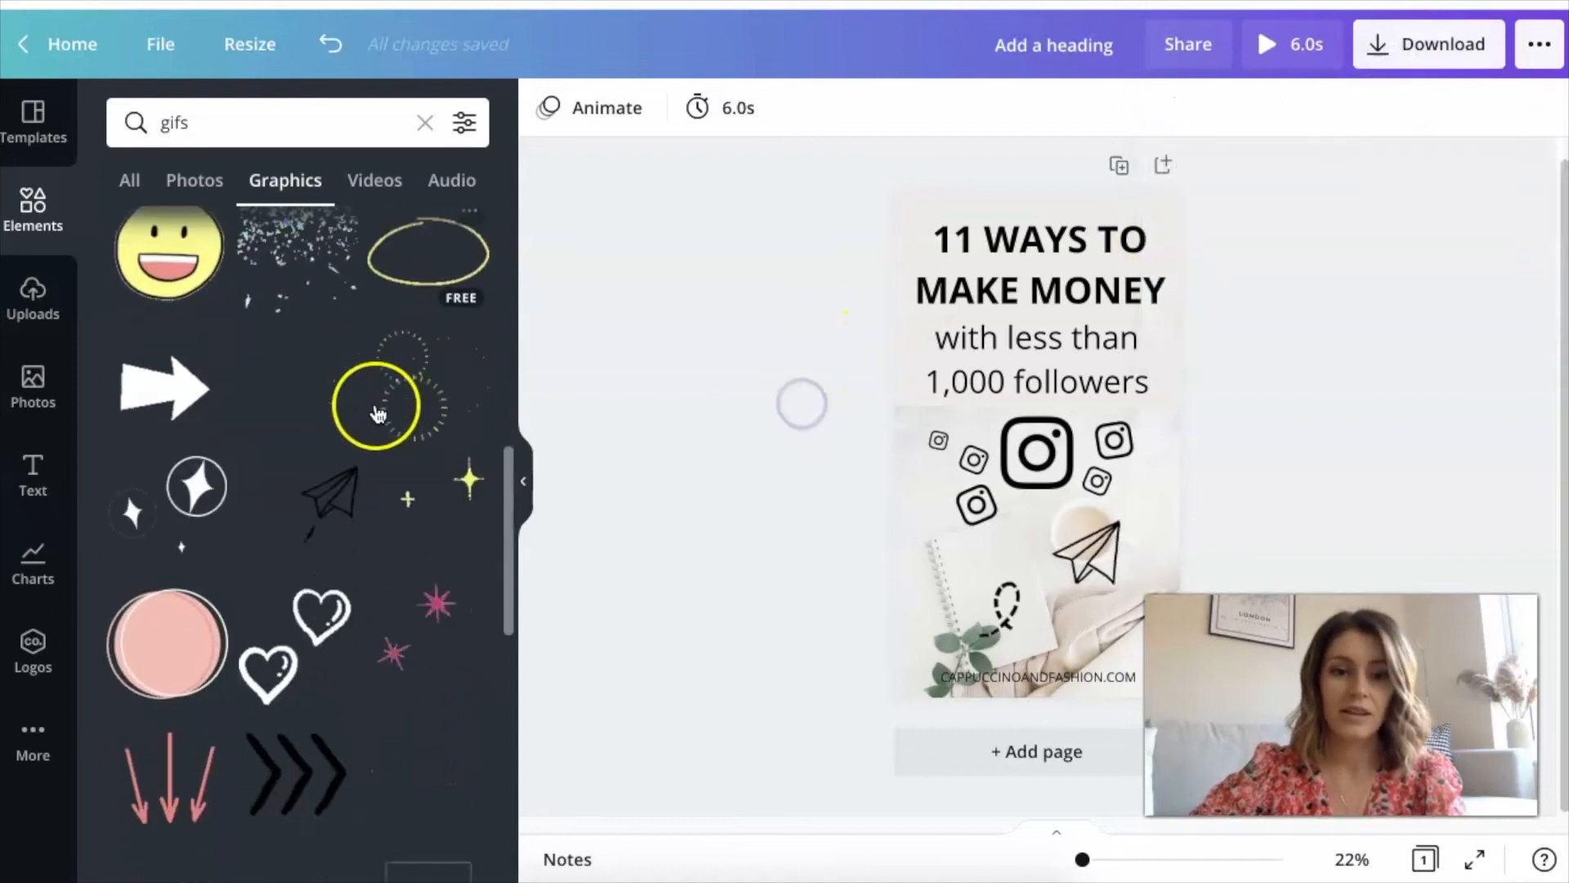
pyautogui.click(1031, 602)
pyautogui.press('Delete')
# Add the black chevron arrows GIF and shrink it to about a third of its inserted size
pyautogui.click(294, 551)
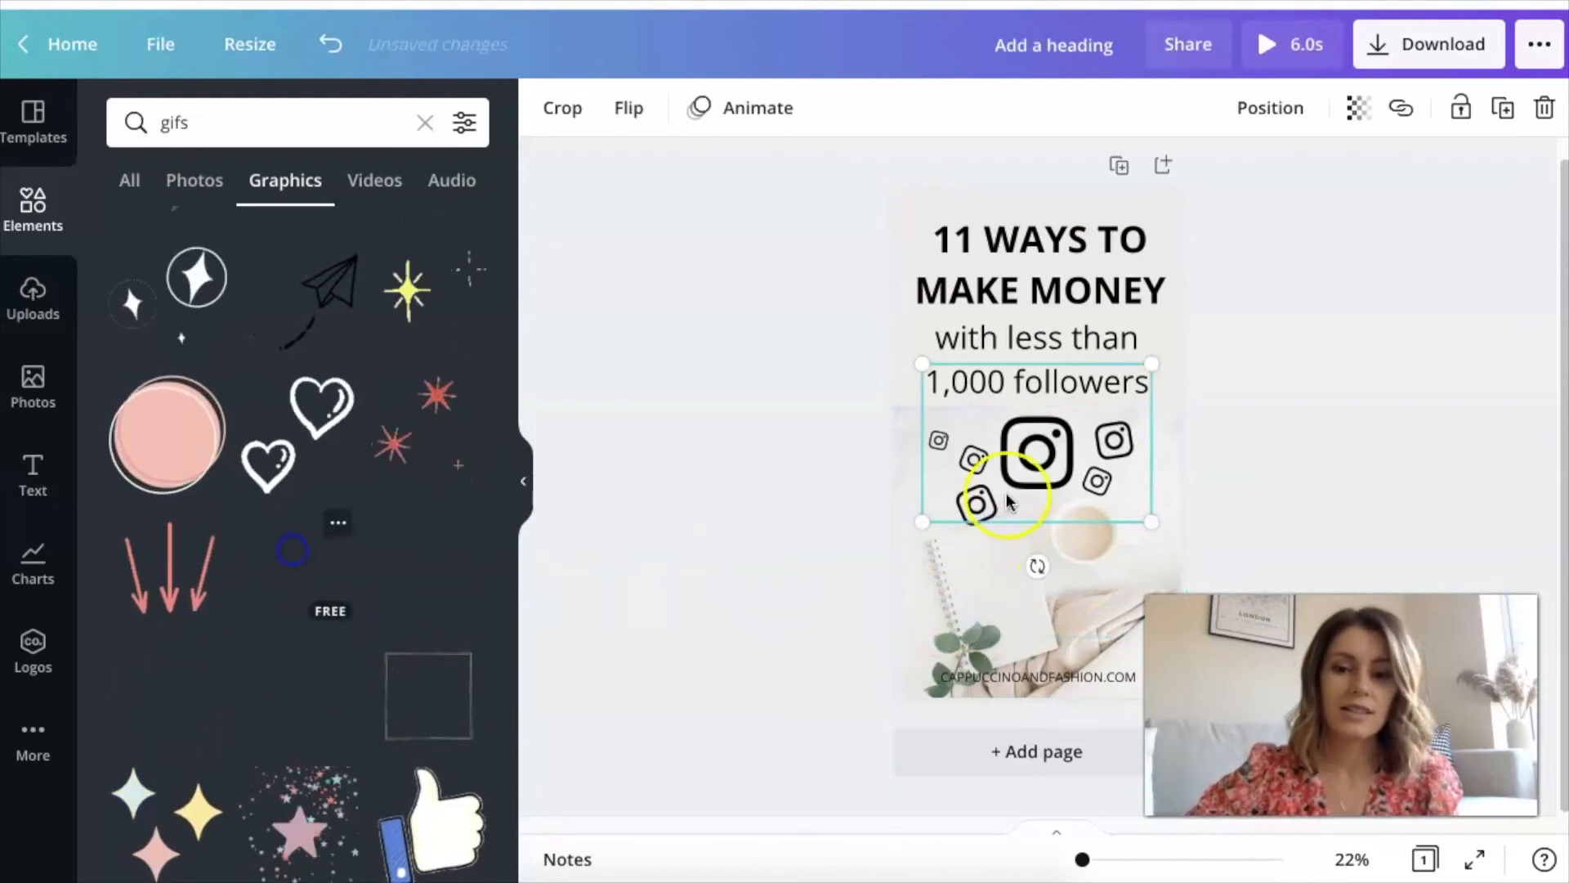
pyautogui.moveTo(1149, 365); pyautogui.dragTo(1005, 464)
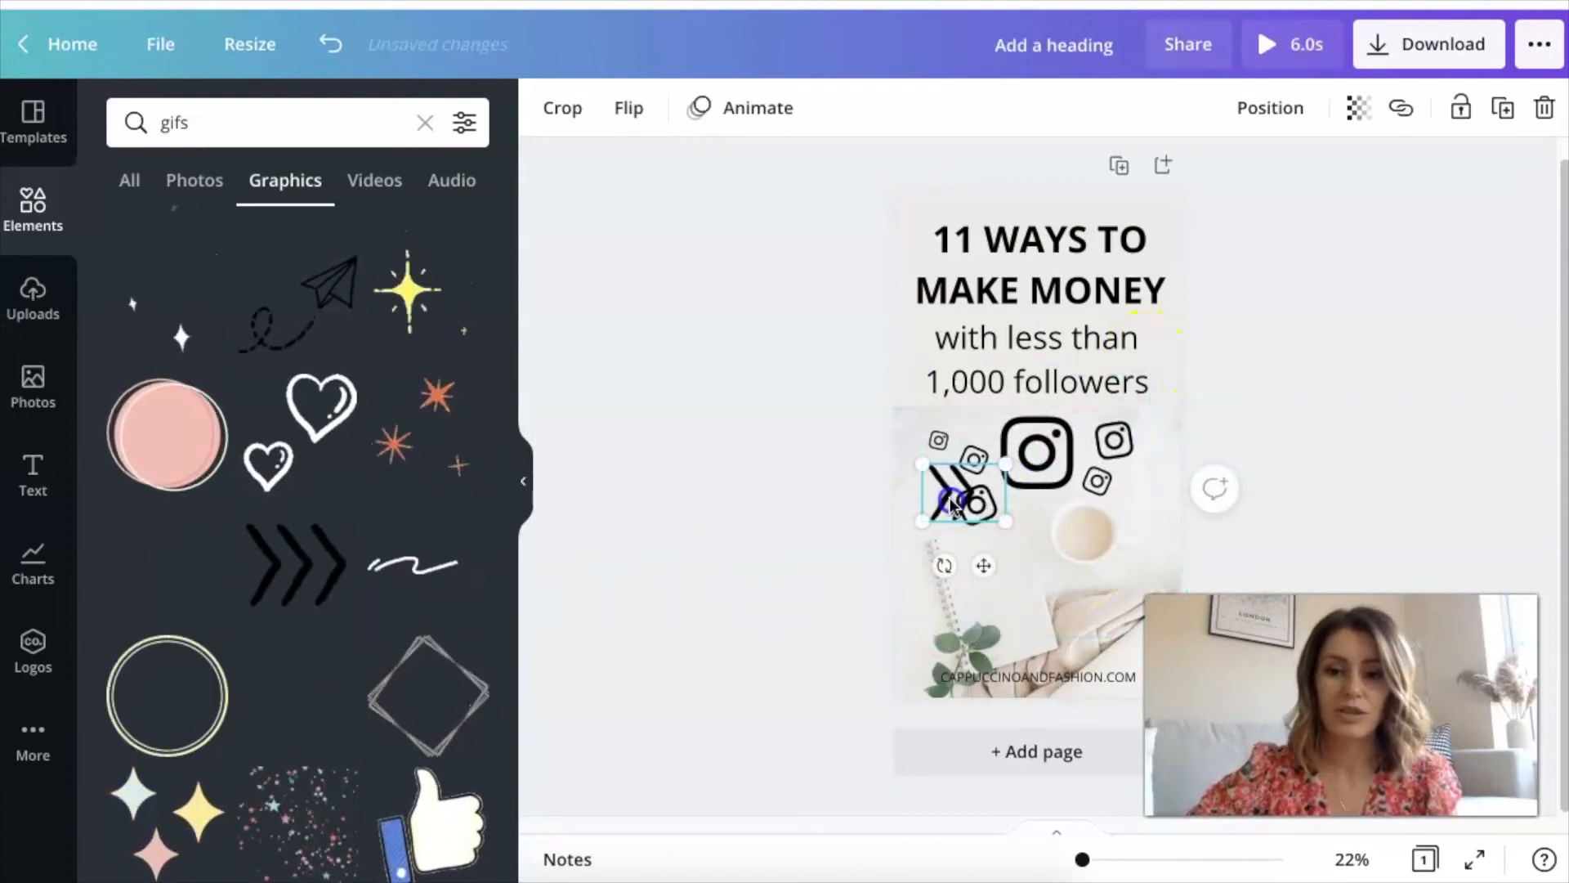